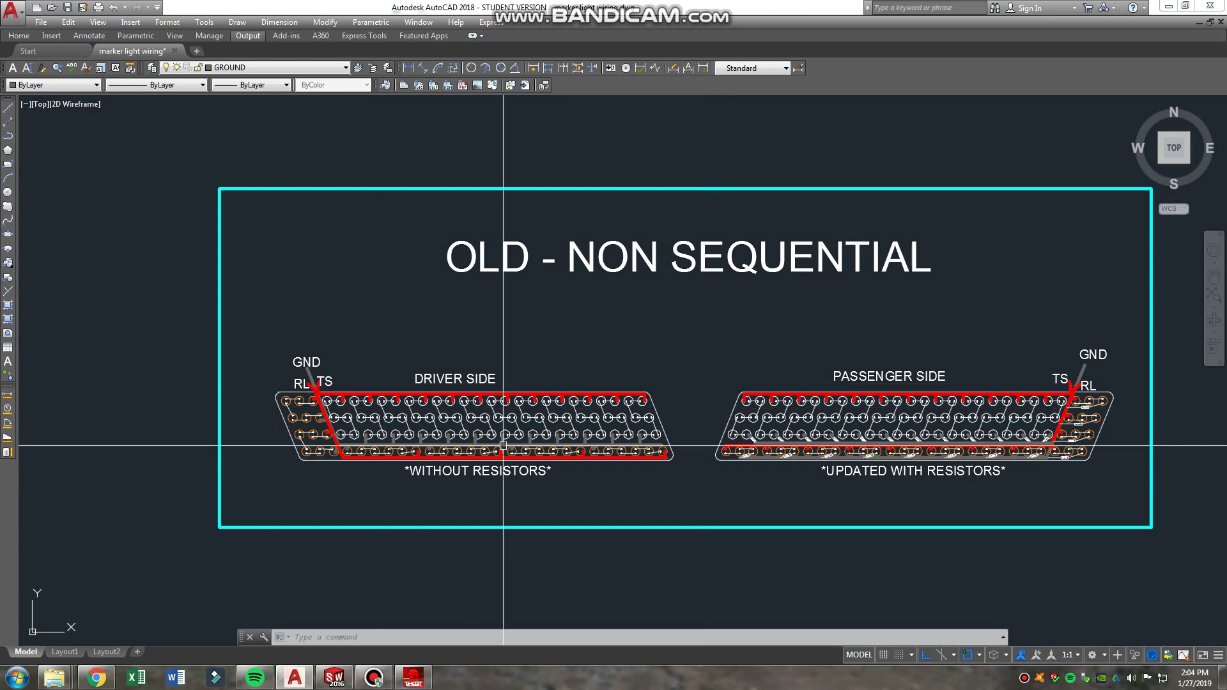
Zoom and pan to frame the DRIVER SIDE panel's GND, RL and TS wiring *WITHOUT RESISTORS*.
{"action": "scroll", "coordinate": [652, 428], "scroll_direction": "up", "scroll_amount": 6}
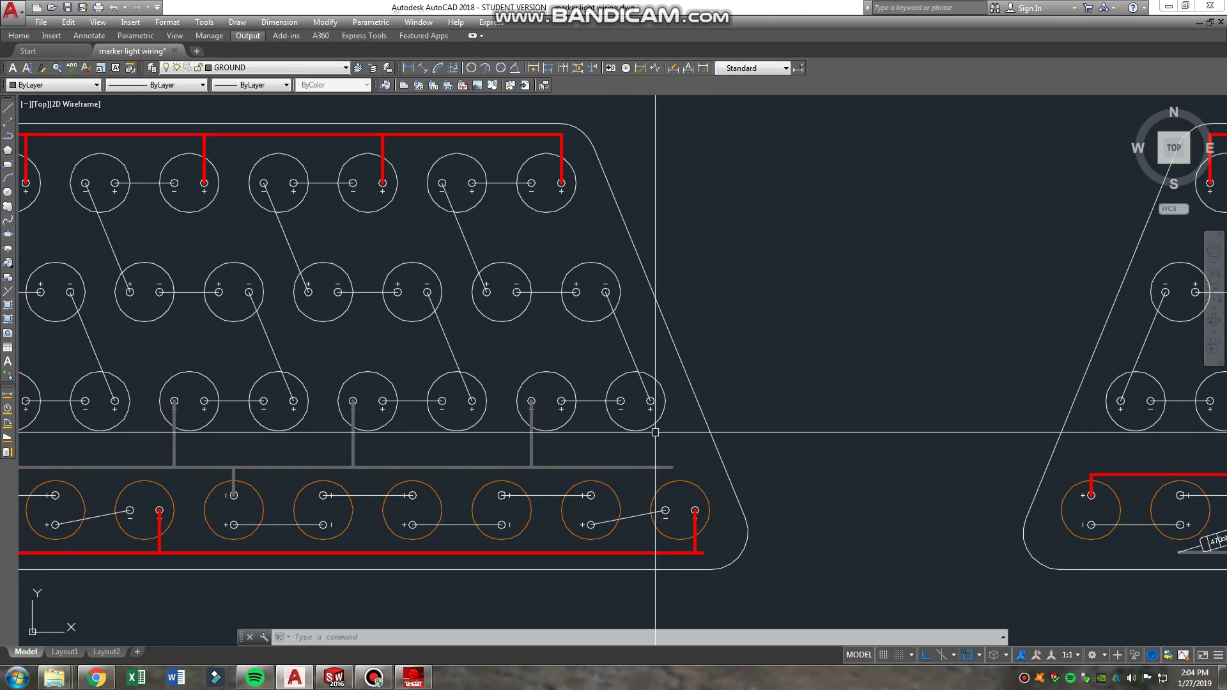
{"action": "key", "text": "Escape"}
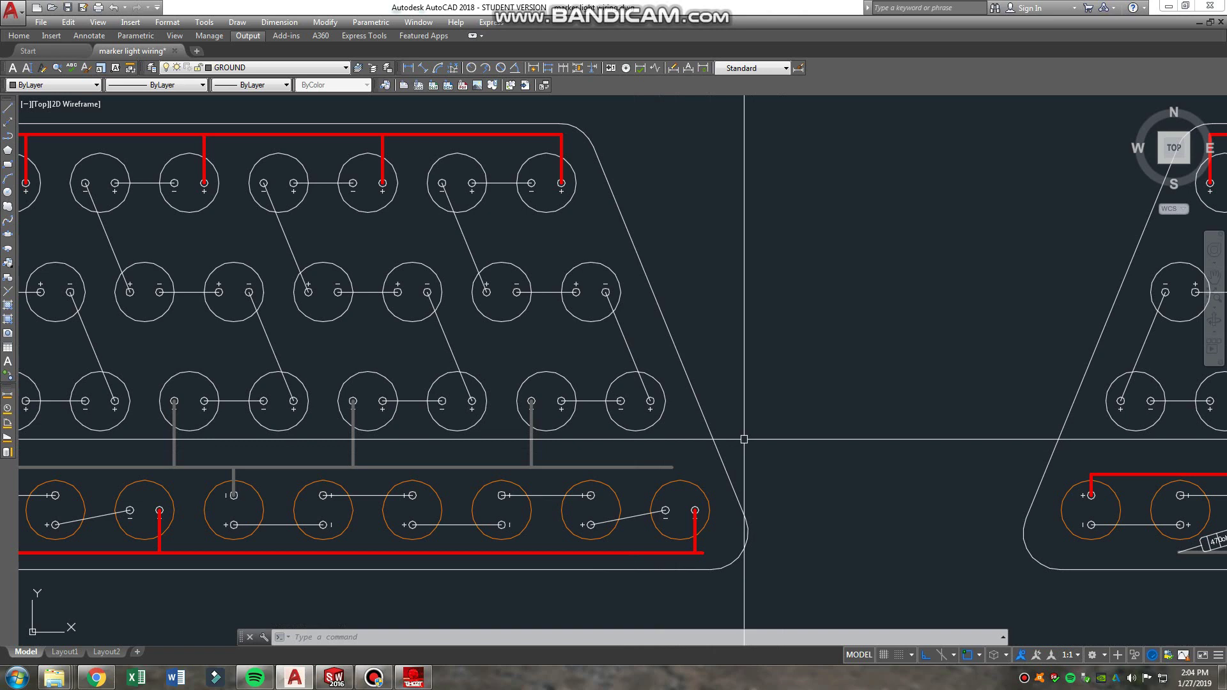
{"action": "scroll", "coordinate": [738, 442], "scroll_direction": "down", "scroll_amount": 3}
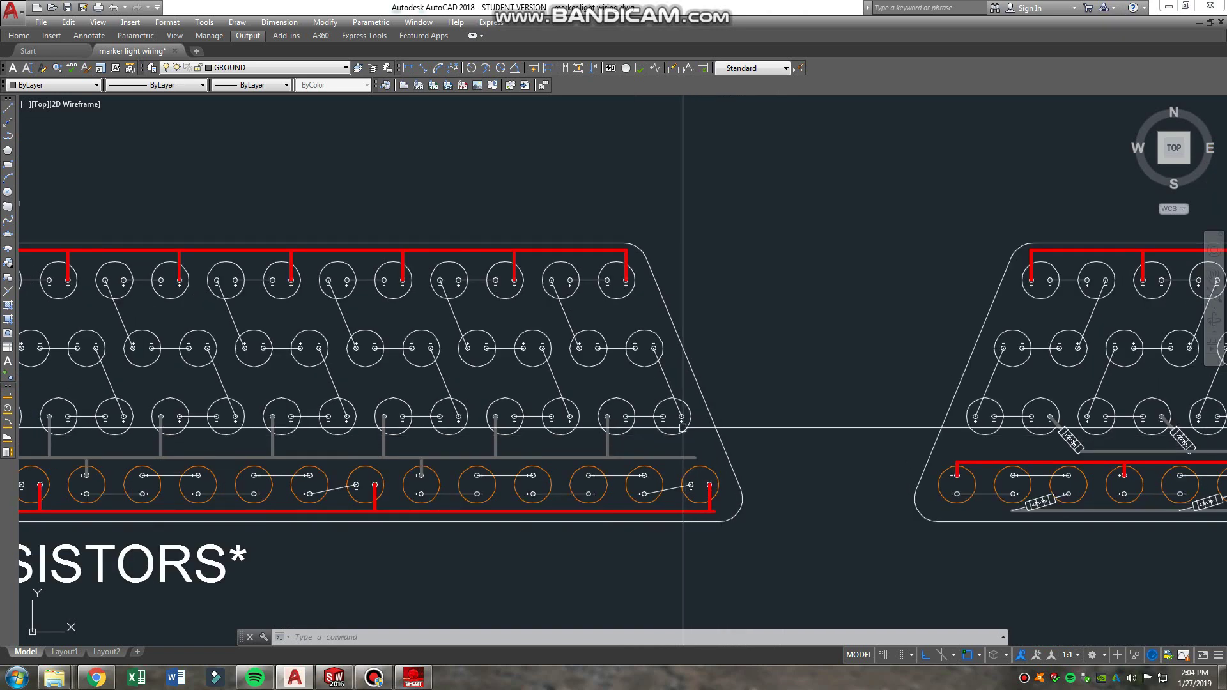
{"action": "scroll", "coordinate": [685, 424], "scroll_direction": "up", "scroll_amount": 3}
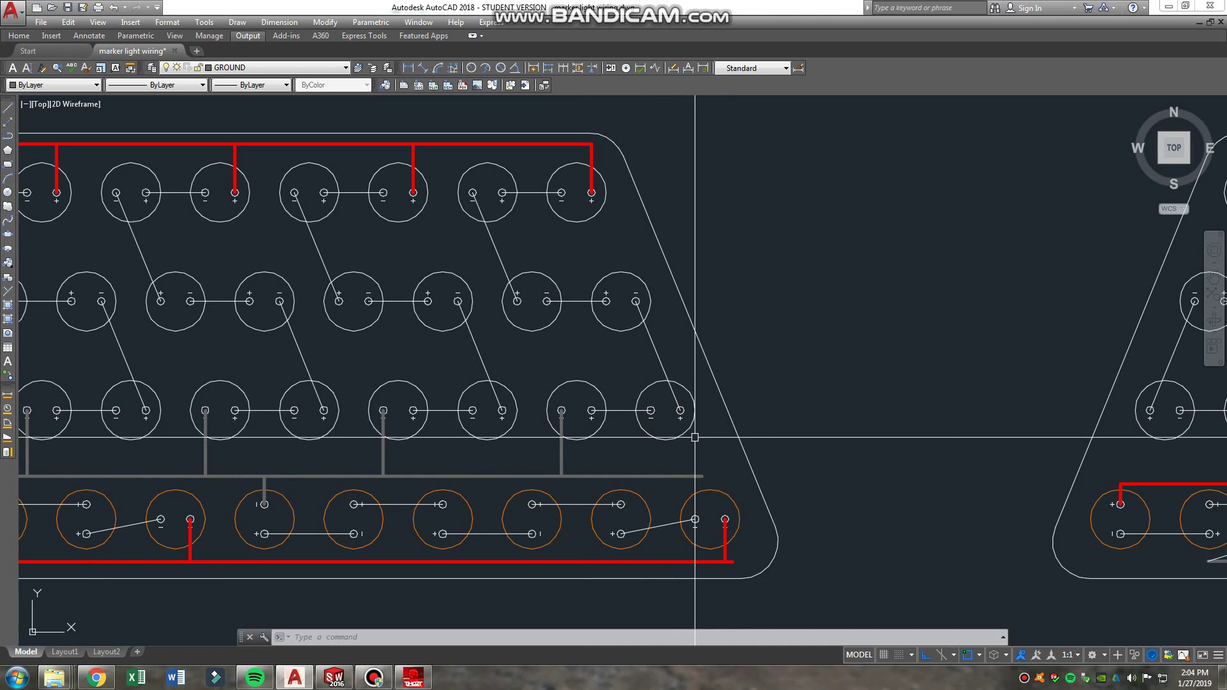
{"action": "scroll", "coordinate": [543, 364], "scroll_direction": "down", "scroll_amount": 2}
{"action": "left_click_drag", "start_coordinate": [543, 364], "coordinate": [674, 347]}
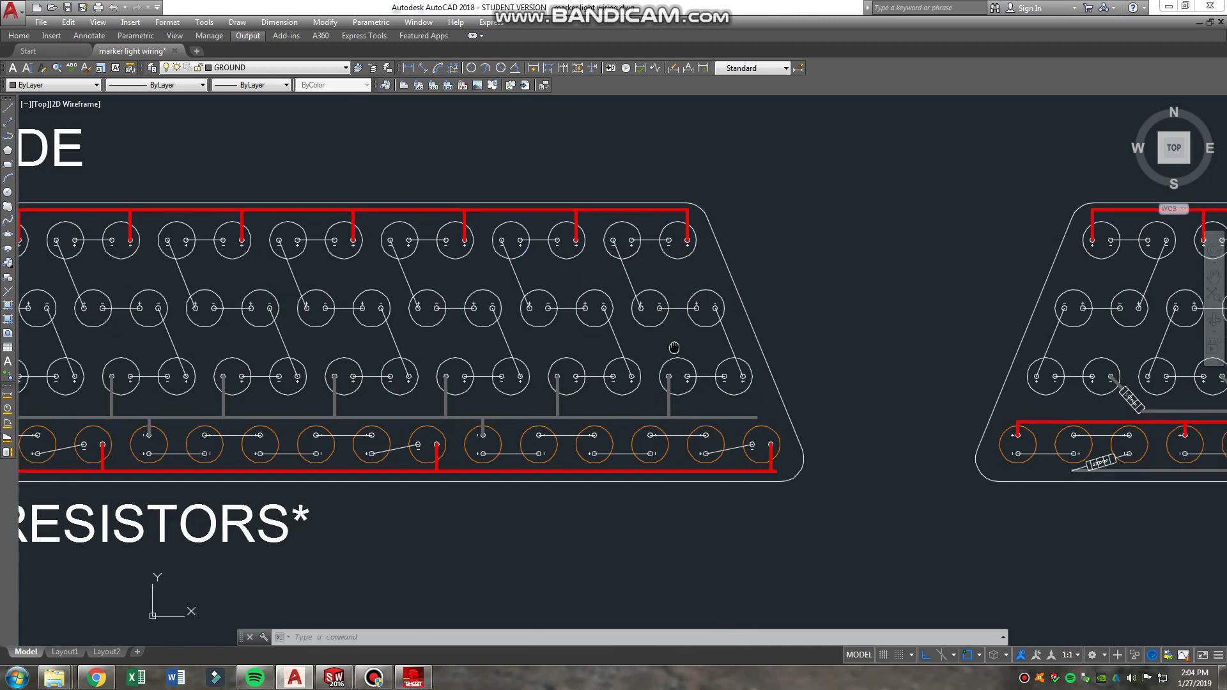
{"action": "scroll", "coordinate": [831, 358], "scroll_direction": "down", "scroll_amount": 4}
{"action": "left_click_drag", "start_coordinate": [906, 388], "coordinate": [1039, 388]}
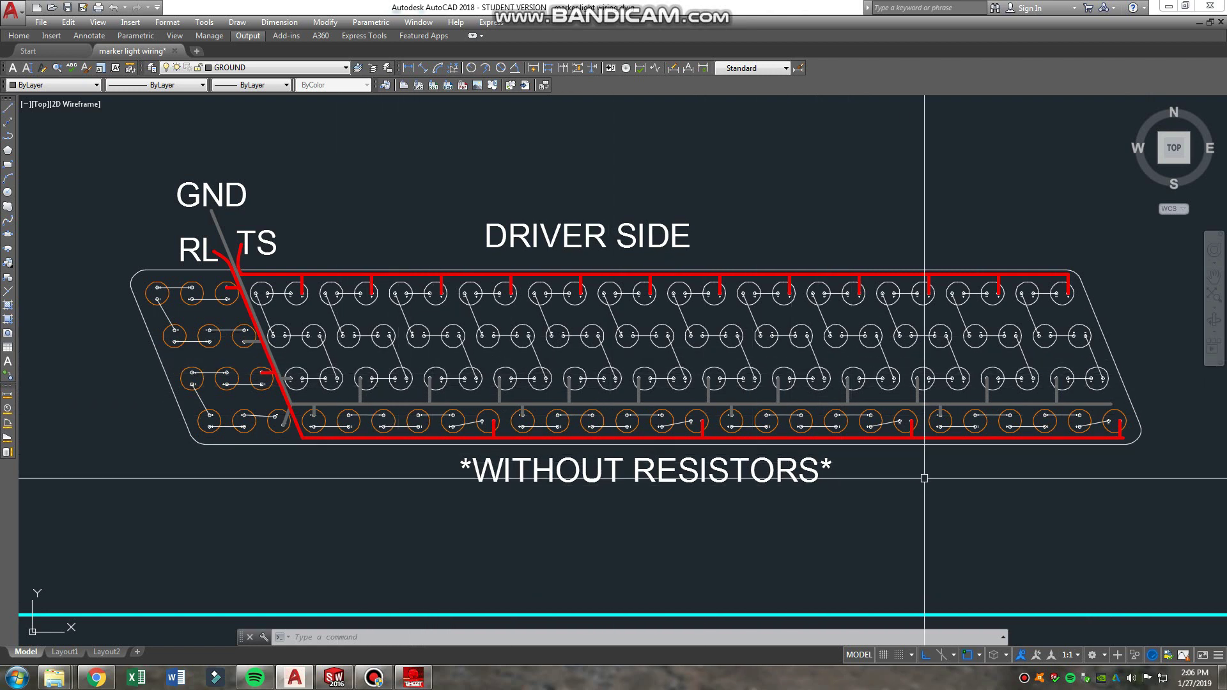
Zoom out and pan right across to the PASSENGER SIDE panel.
{"action": "scroll", "coordinate": [924, 478], "scroll_direction": "down", "scroll_amount": 3}
{"action": "scroll", "coordinate": [890, 451], "scroll_direction": "up", "scroll_amount": 3}
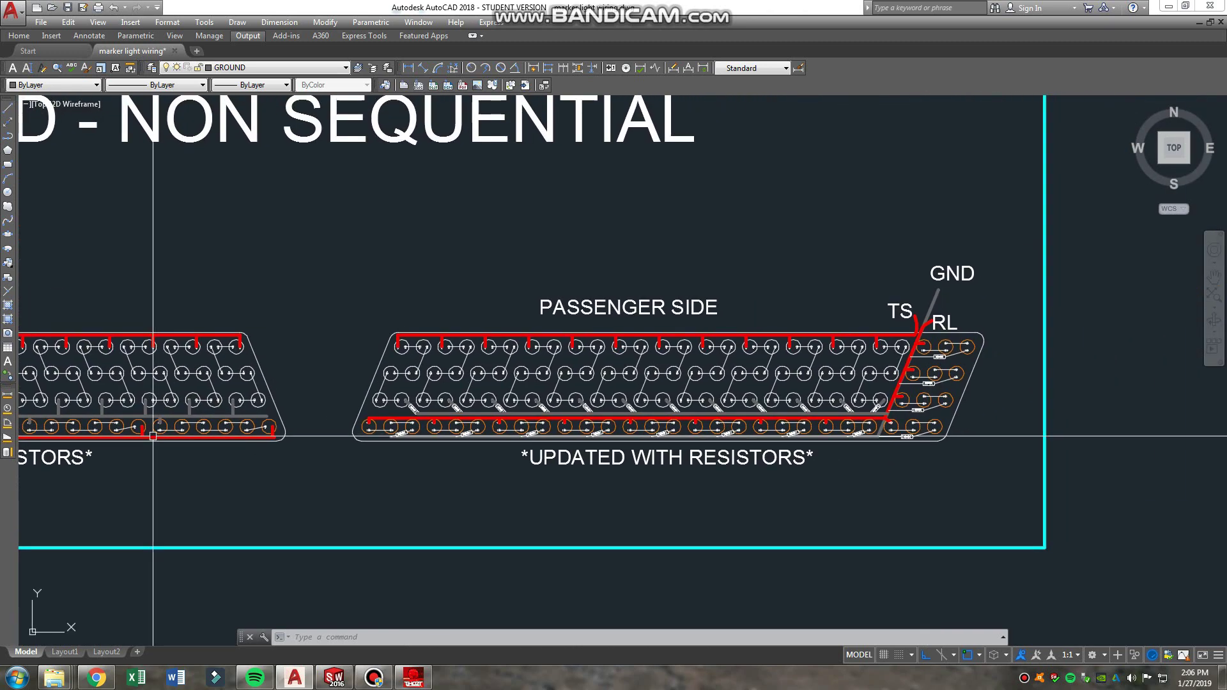
{"action": "scroll", "coordinate": [926, 421], "scroll_direction": "up", "scroll_amount": 2}
{"action": "mouse_move", "coordinate": [984, 439]}
{"action": "left_mouse_down"}
{"action": "mouse_move", "coordinate": [1019, 452]}
{"action": "mouse_move", "coordinate": [1175, 451]}
{"action": "left_mouse_up"}
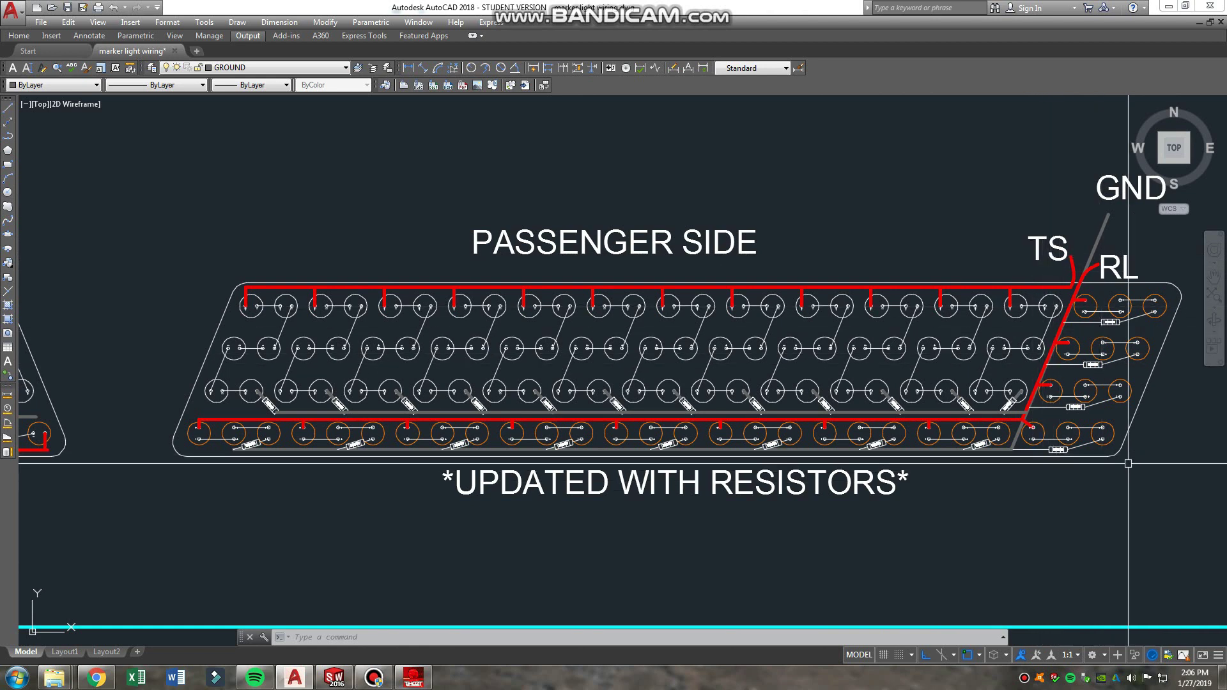
{"action": "scroll", "coordinate": [1139, 328], "scroll_direction": "up", "scroll_amount": 2}
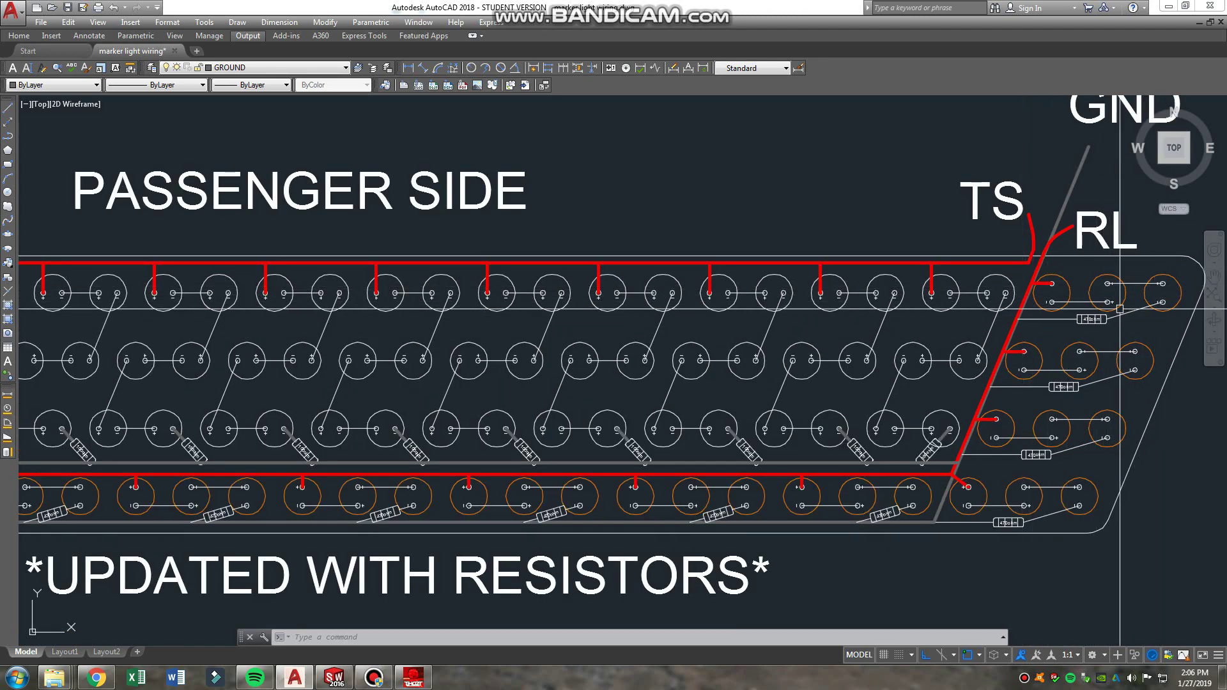
{"action": "scroll", "coordinate": [1090, 326], "scroll_direction": "up", "scroll_amount": 2}
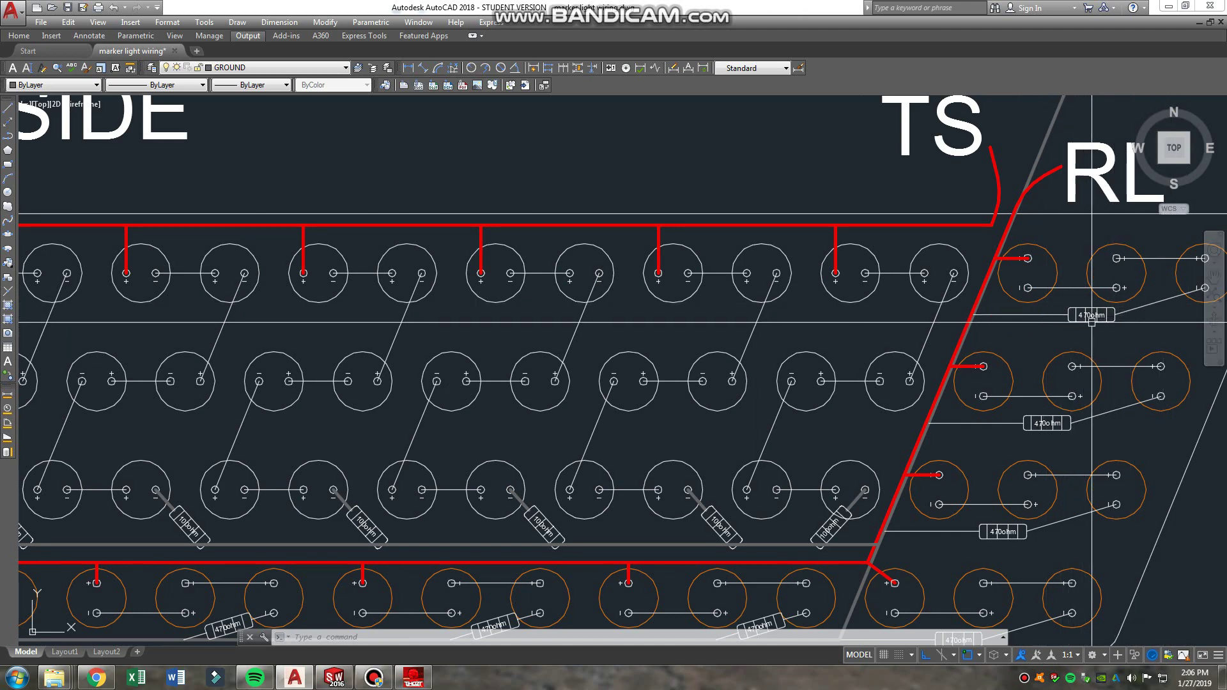
{"action": "scroll", "coordinate": [1091, 323], "scroll_direction": "down", "scroll_amount": 2}
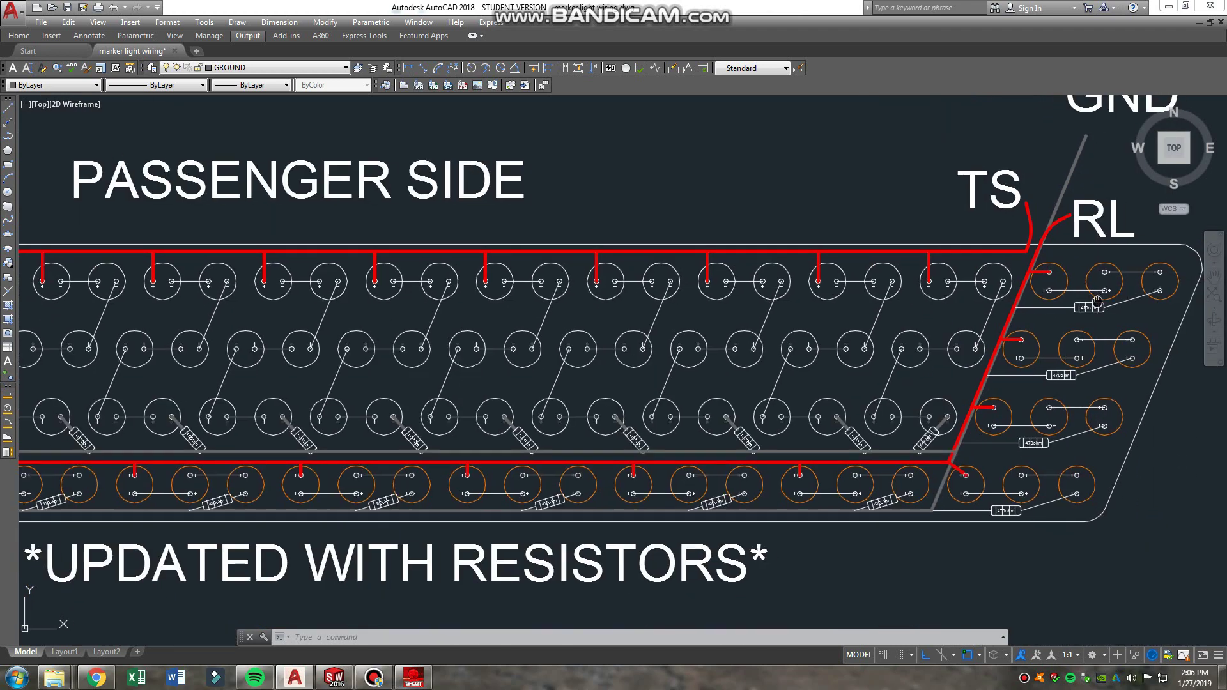
Bring the resistors near the TS and RL leads into view, then frame the whole passenger panel.
{"action": "left_click_drag", "start_coordinate": [1096, 300], "coordinate": [967, 259]}
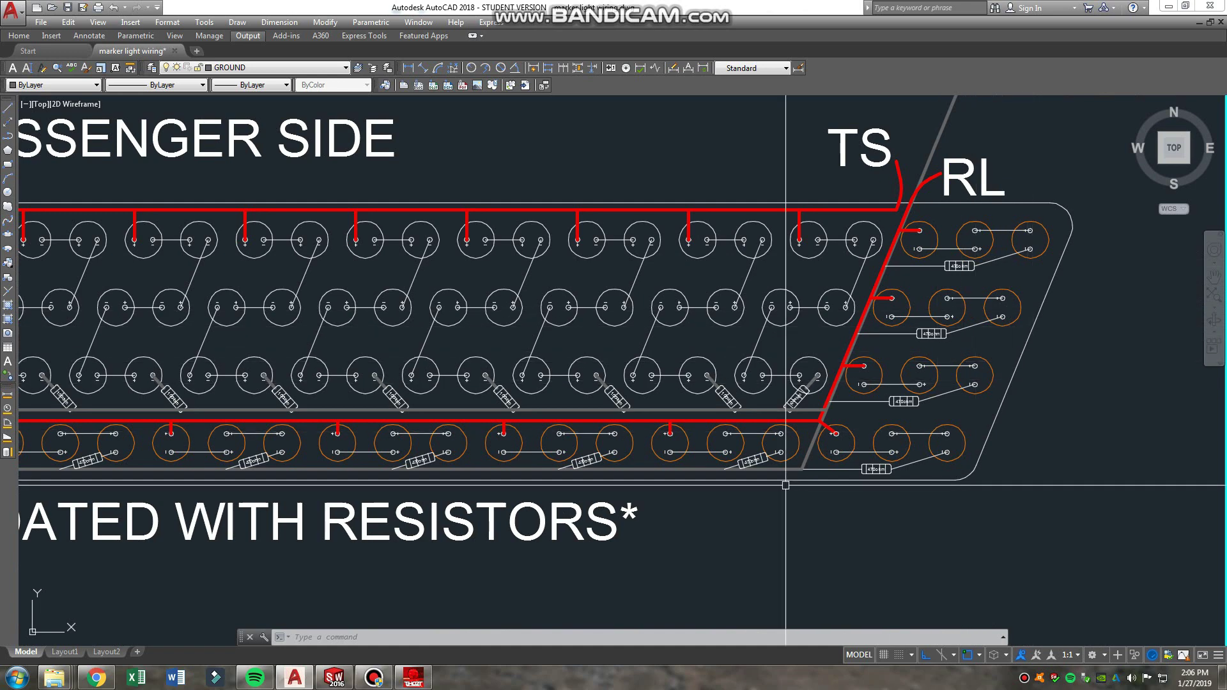
{"action": "left_click_drag", "start_coordinate": [730, 356], "coordinate": [1021, 361]}
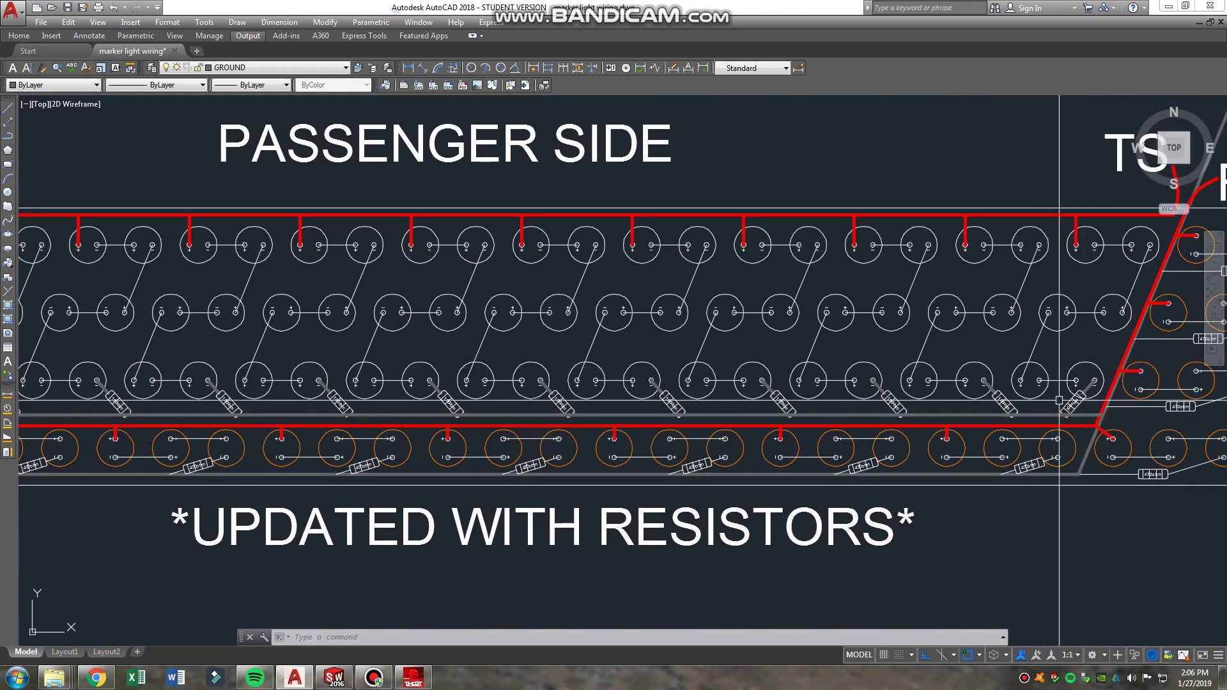
{"action": "scroll", "coordinate": [1087, 404], "scroll_direction": "up", "scroll_amount": 4}
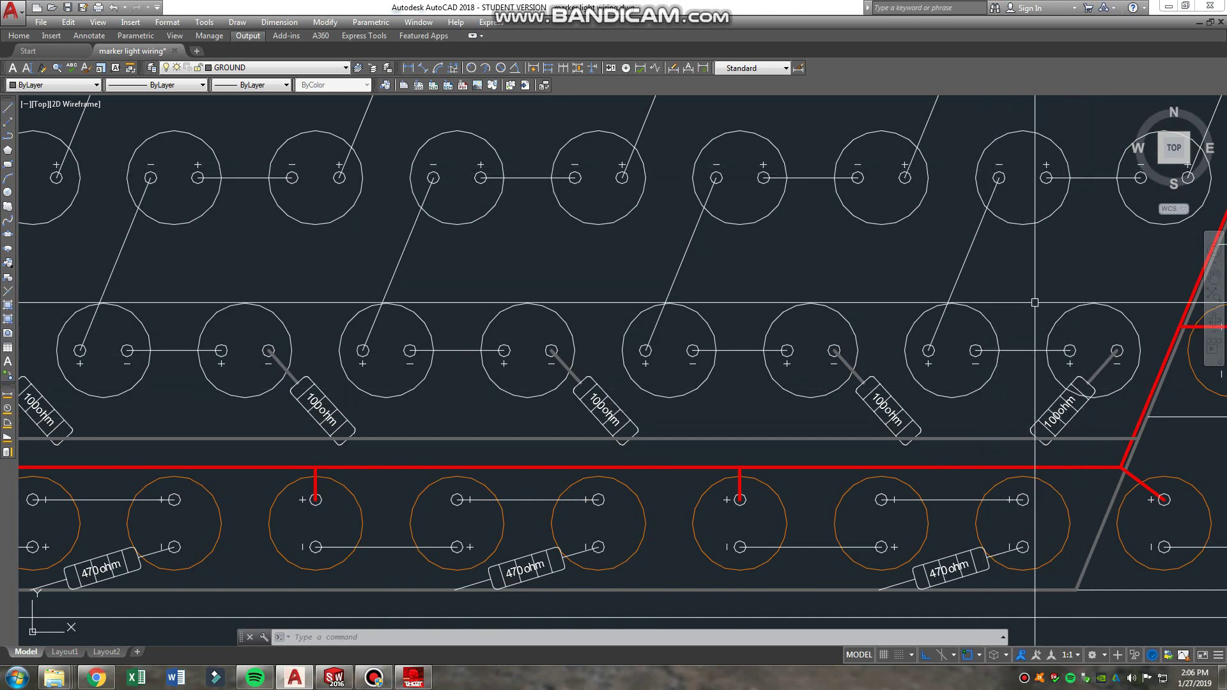
{"action": "scroll", "coordinate": [1035, 402], "scroll_direction": "down", "scroll_amount": 6}
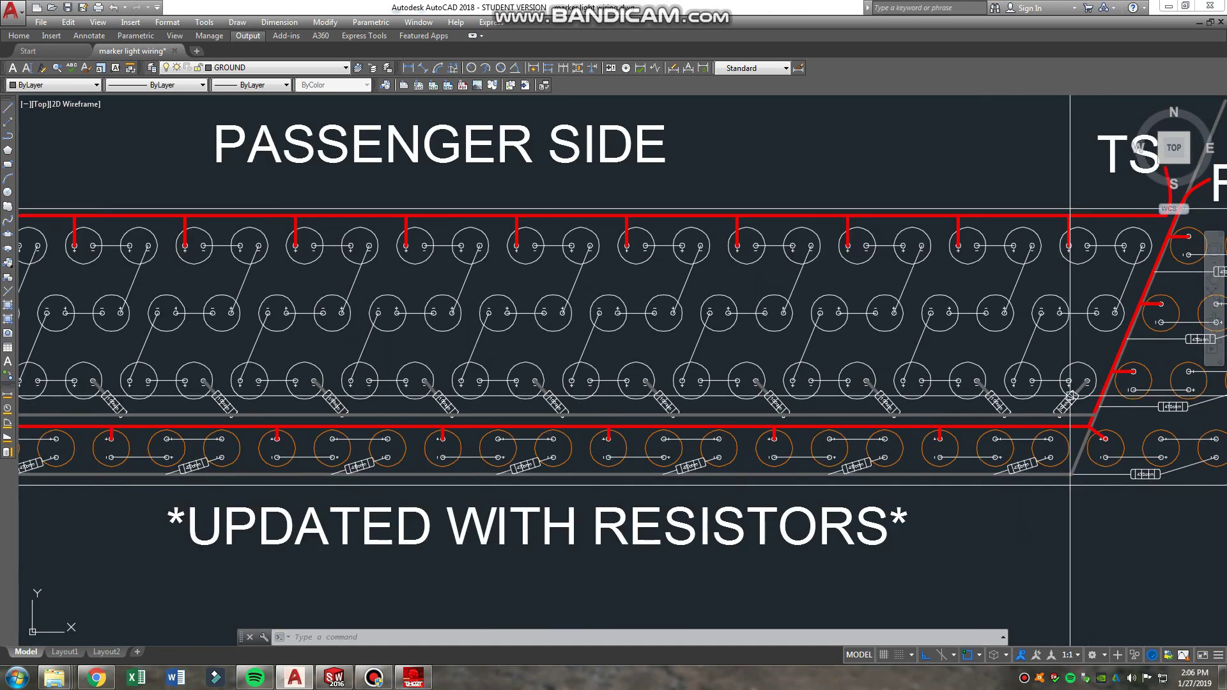
{"action": "scroll", "coordinate": [934, 369], "scroll_direction": "up", "scroll_amount": 3}
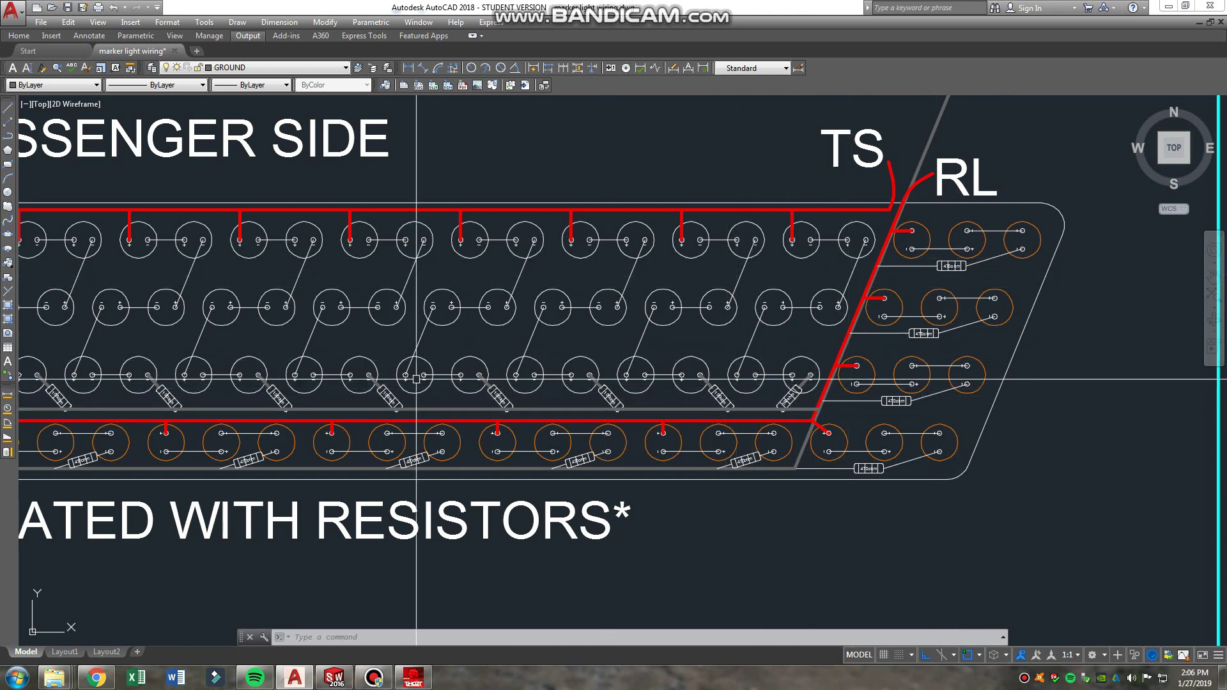
{"action": "scroll", "coordinate": [1019, 398], "scroll_direction": "down", "scroll_amount": 3}
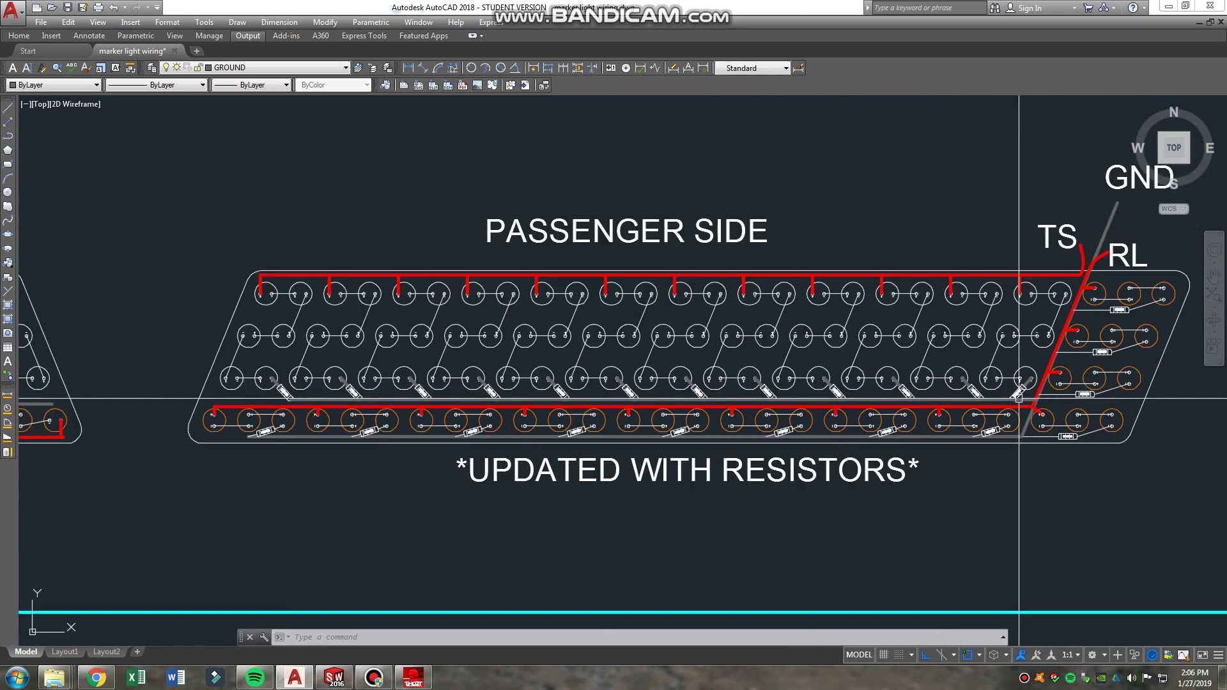
{"action": "scroll", "coordinate": [980, 389], "scroll_direction": "up", "scroll_amount": 3}
{"action": "scroll", "coordinate": [945, 403], "scroll_direction": "down", "scroll_amount": 3}
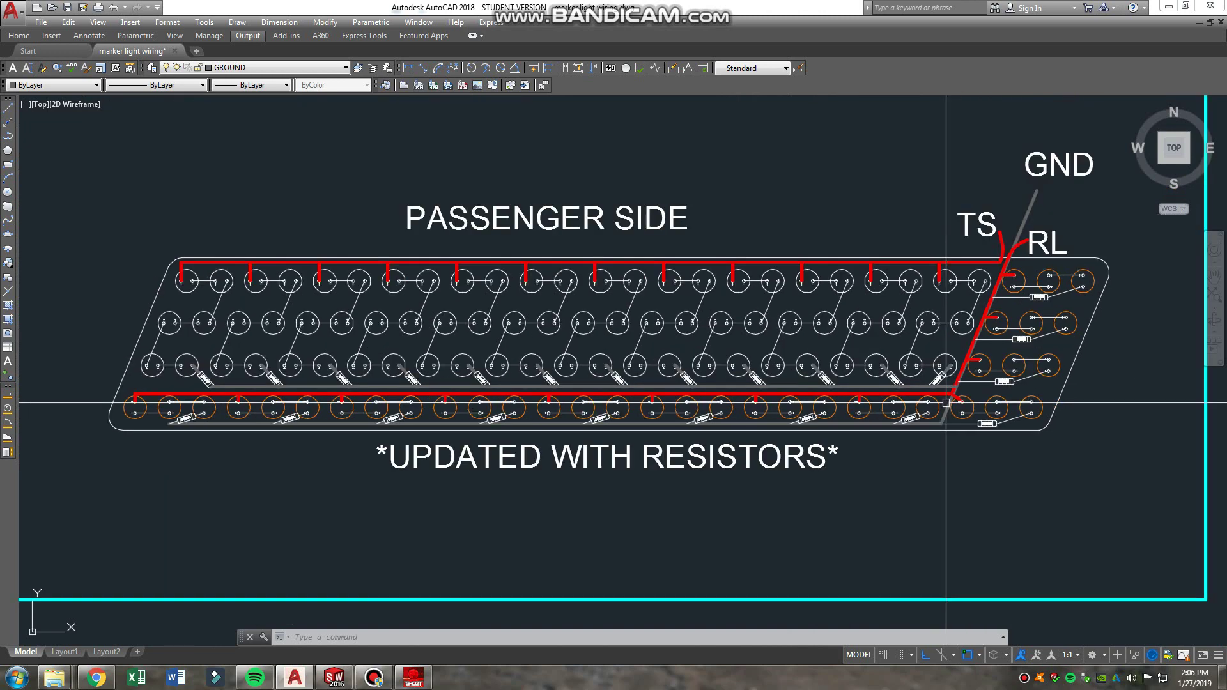
{"action": "scroll", "coordinate": [946, 402], "scroll_direction": "up", "scroll_amount": 2}
{"action": "scroll", "coordinate": [965, 416], "scroll_direction": "down", "scroll_amount": 2}
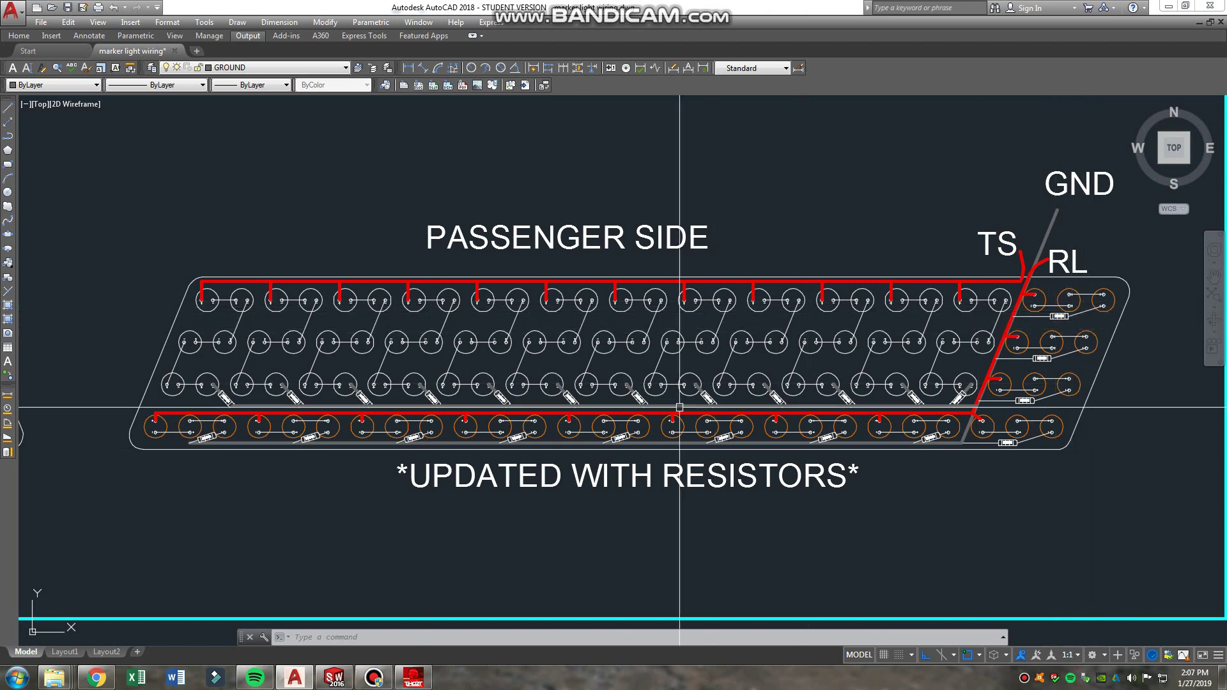
Zoom out to show the full OLD - NON SEQUENTIAL sheet with both panels.
{"action": "scroll", "coordinate": [947, 412], "scroll_direction": "down", "scroll_amount": 2}
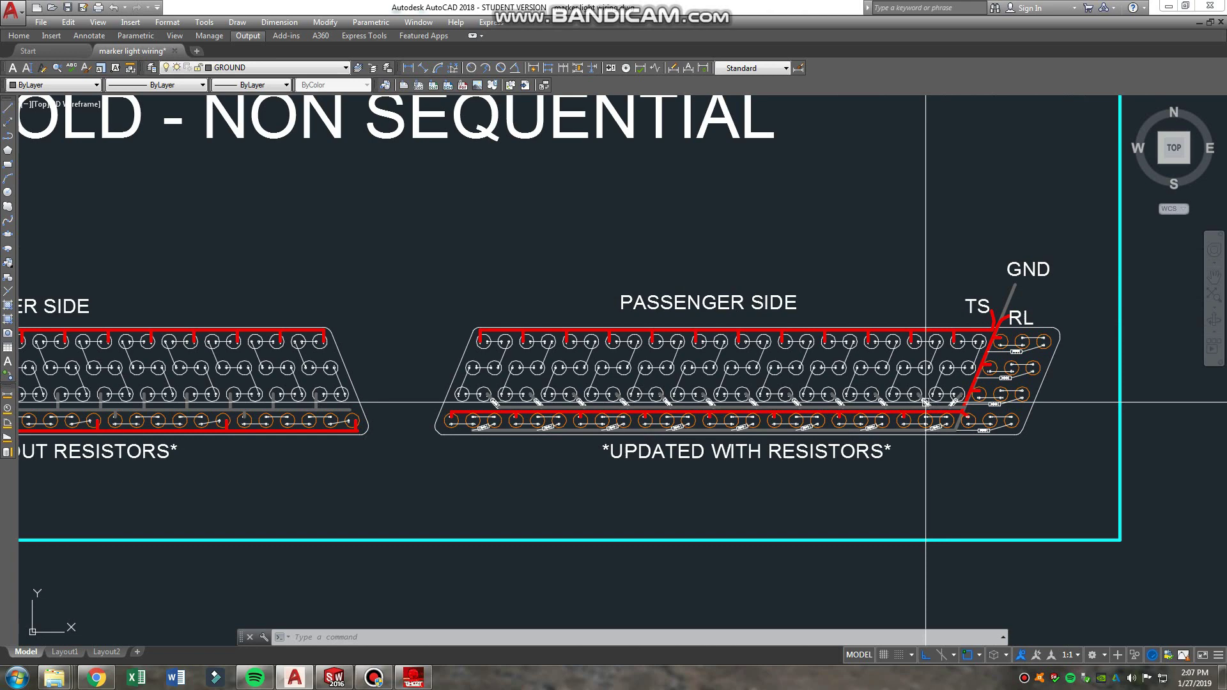
{"action": "scroll", "coordinate": [925, 402], "scroll_direction": "down", "scroll_amount": 3}
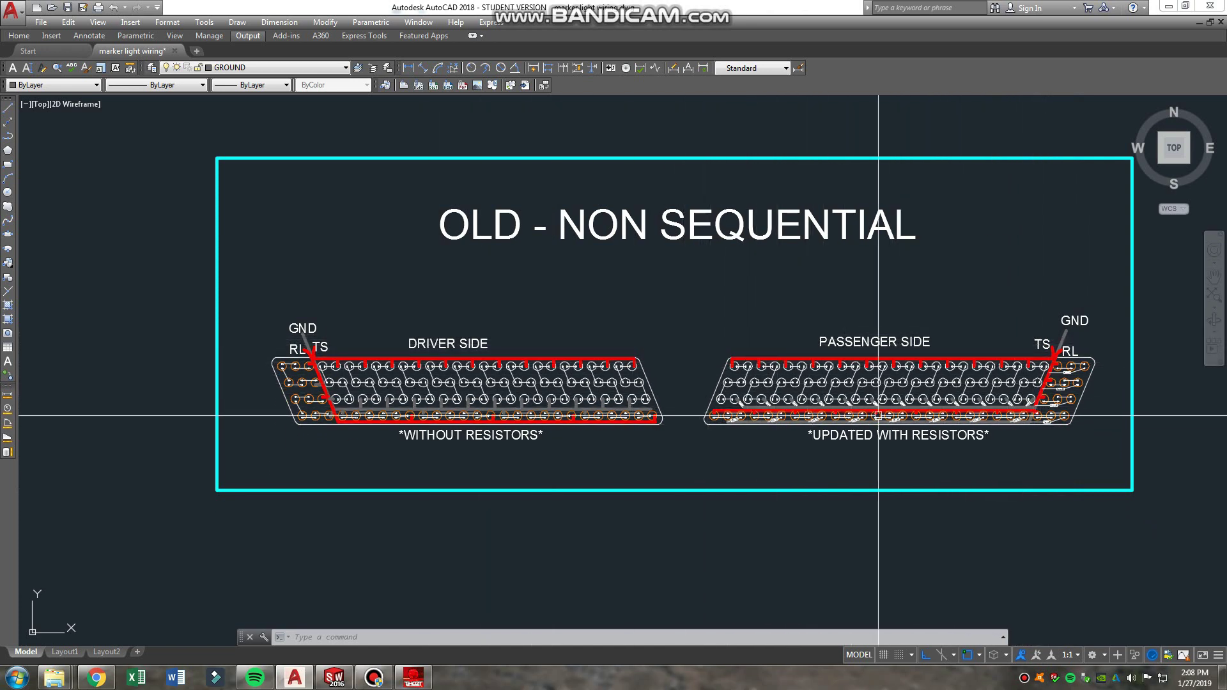
Recenter the NEW - SEQUENTIAL sheet and zoom into the driver panel's connector wires.
{"action": "scroll", "coordinate": [630, 351], "scroll_direction": "down", "scroll_amount": 4}
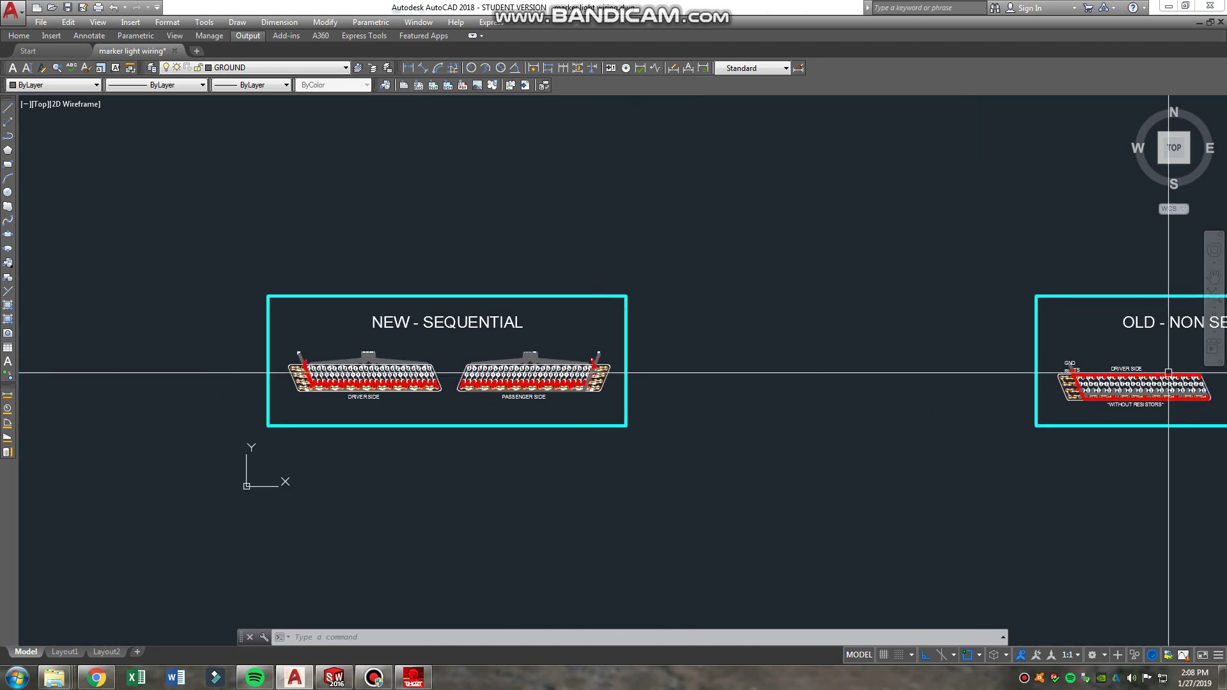
{"action": "scroll", "coordinate": [315, 343], "scroll_direction": "up", "scroll_amount": 4}
{"action": "scroll", "coordinate": [649, 391], "scroll_direction": "down", "scroll_amount": 1}
{"action": "scroll", "coordinate": [648, 391], "scroll_direction": "up", "scroll_amount": 4}
{"action": "scroll", "coordinate": [849, 296], "scroll_direction": "down", "scroll_amount": 5}
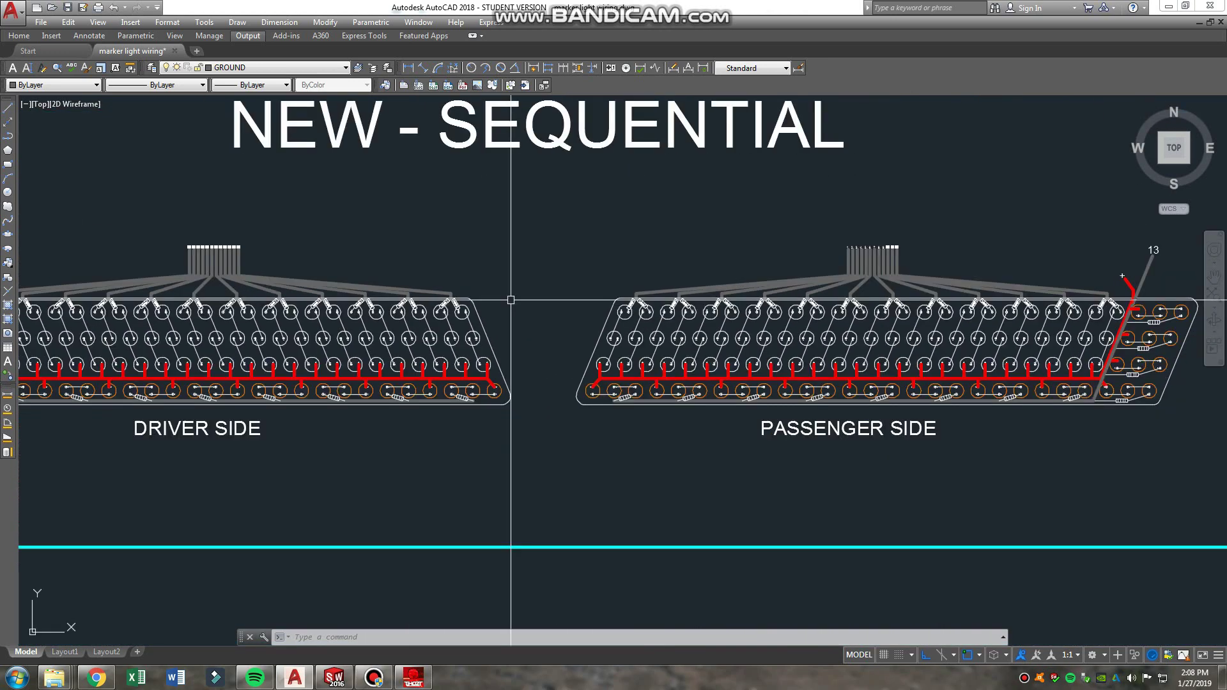
{"action": "left_click_drag", "start_coordinate": [607, 356], "coordinate": [704, 354]}
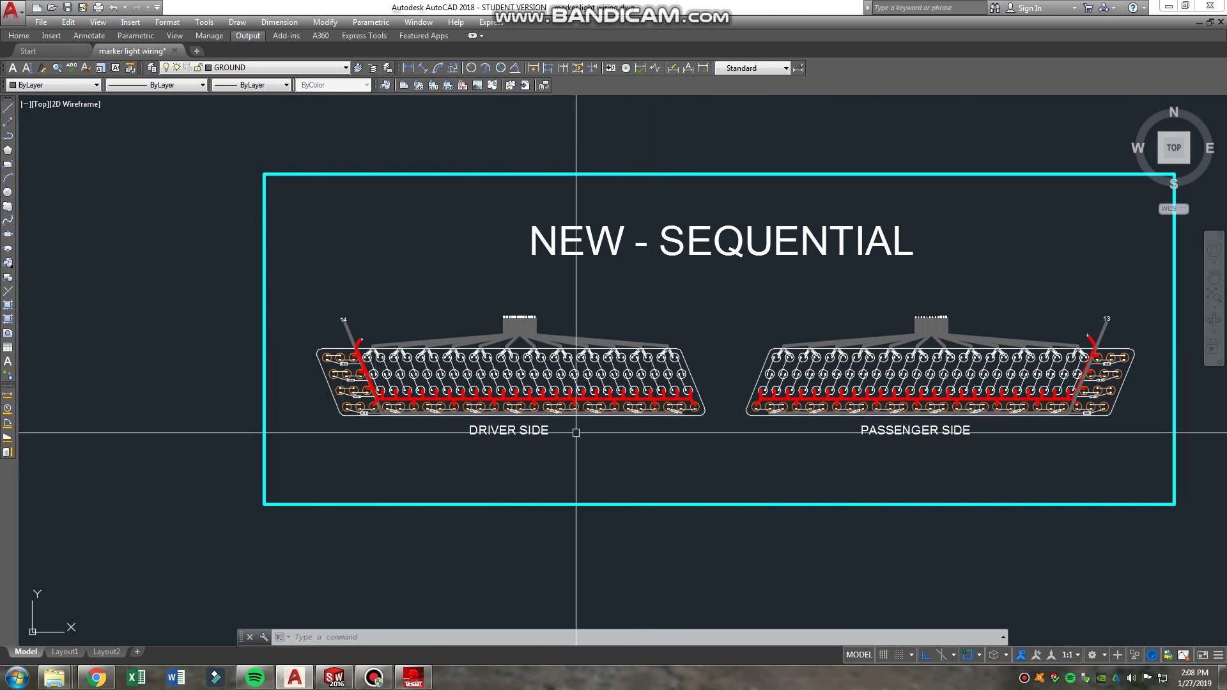
{"action": "scroll", "coordinate": [368, 412], "scroll_direction": "up", "scroll_amount": 2}
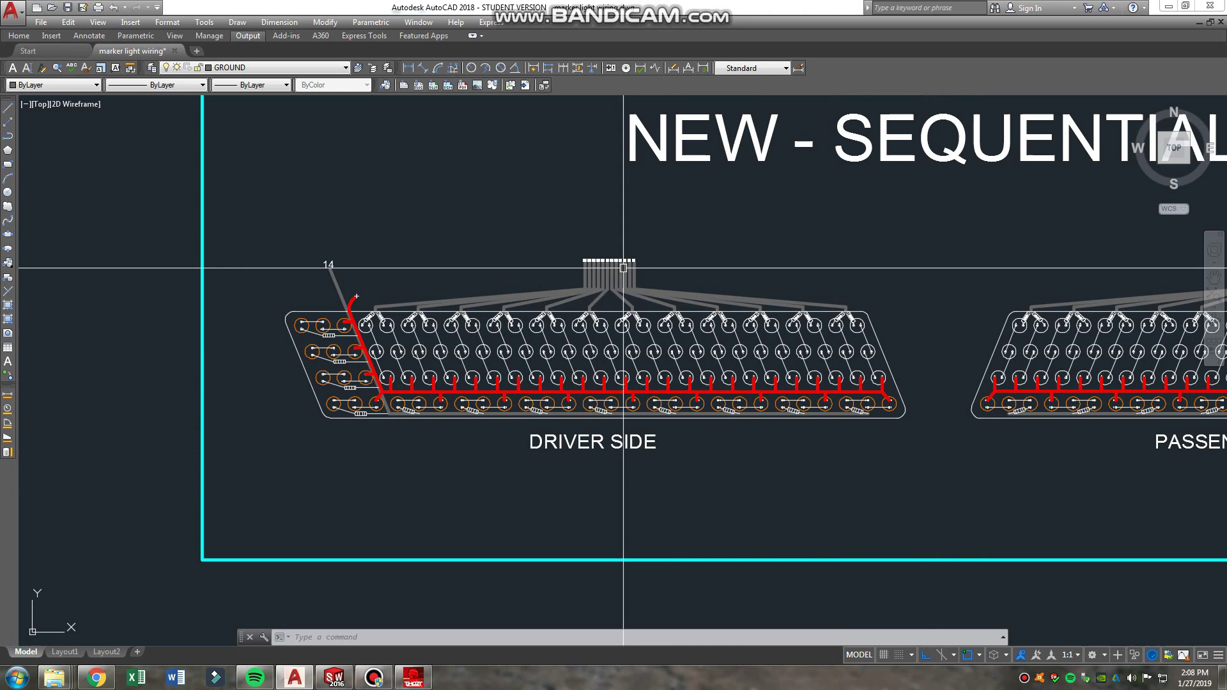
{"action": "scroll", "coordinate": [603, 277], "scroll_direction": "up", "scroll_amount": 2}
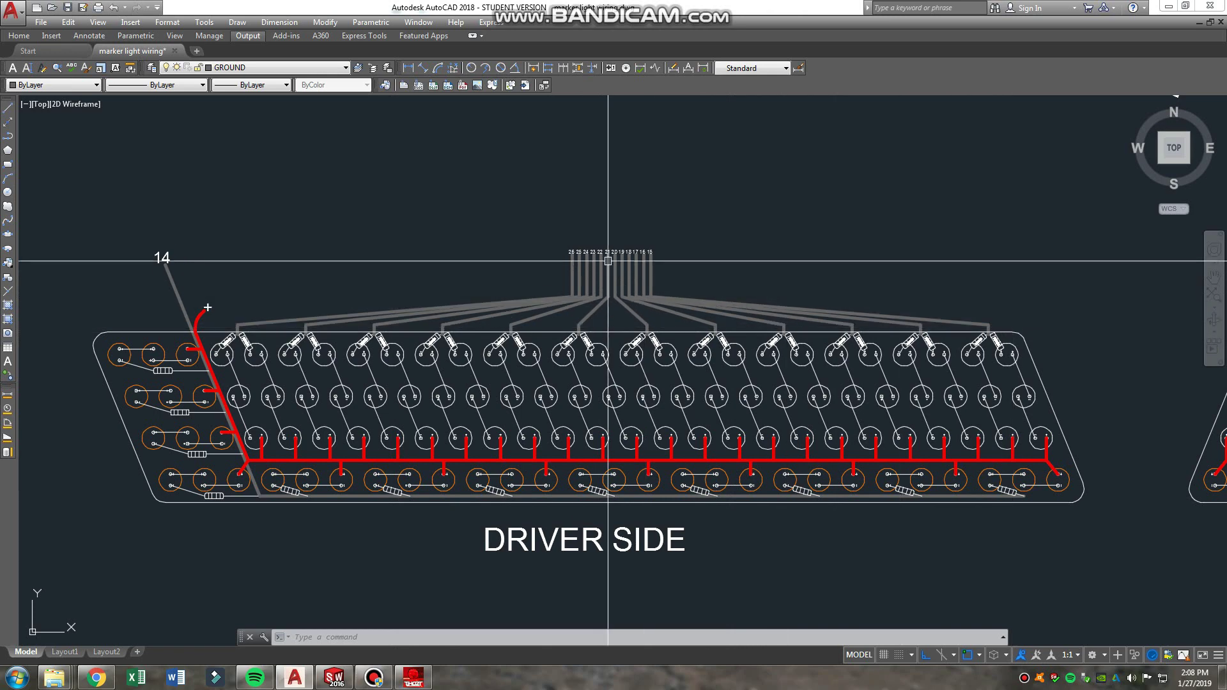
{"action": "scroll", "coordinate": [676, 265], "scroll_direction": "up", "scroll_amount": 3}
Window-select the numbered connector wires 15–26, deselect them, and frame both panels.
{"action": "left_click", "coordinate": [751, 305]}
{"action": "left_click", "coordinate": [334, 165]}
{"action": "scroll", "coordinate": [335, 164], "scroll_direction": "down", "scroll_amount": 1}
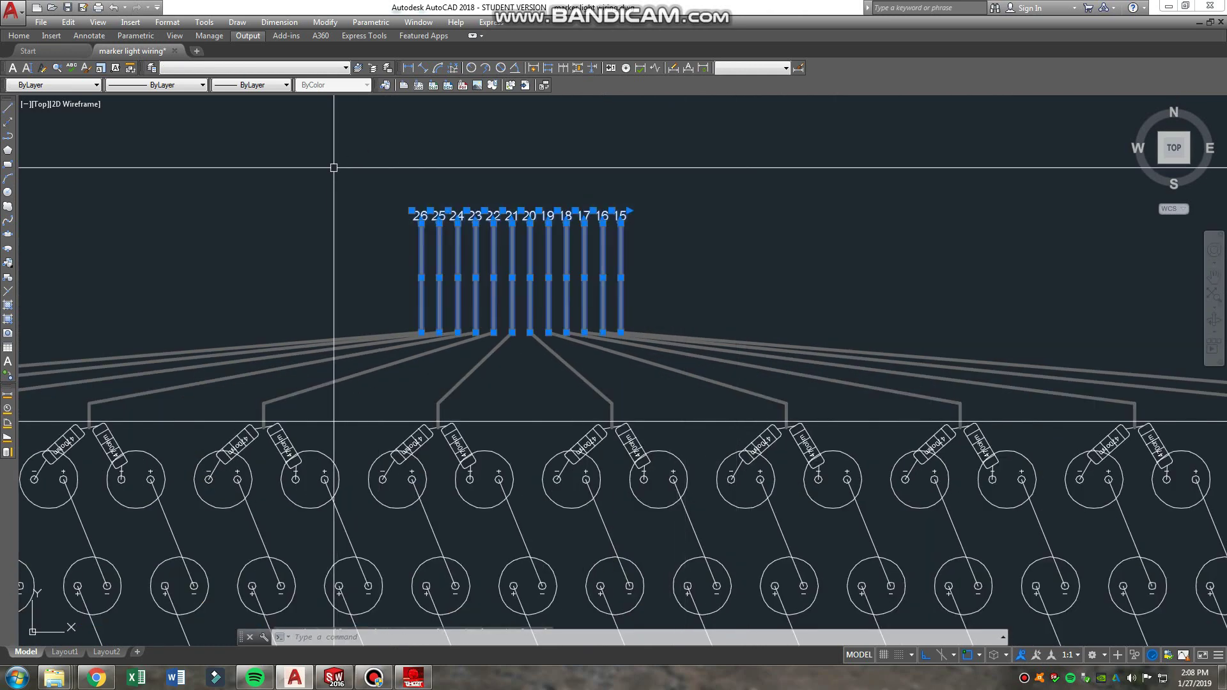
{"action": "key", "text": "Escape"}
{"action": "scroll", "coordinate": [411, 210], "scroll_direction": "up", "scroll_amount": 1}
{"action": "scroll", "coordinate": [629, 246], "scroll_direction": "down", "scroll_amount": 2}
{"action": "scroll", "coordinate": [630, 246], "scroll_direction": "down", "scroll_amount": 2}
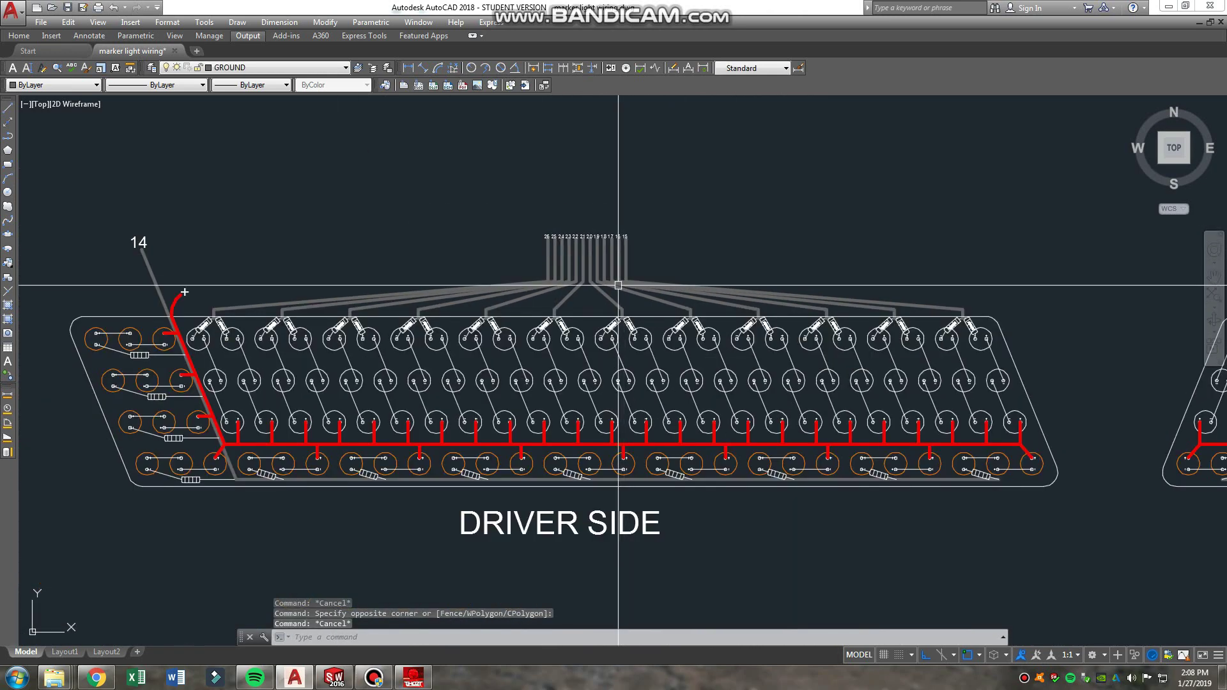
{"action": "scroll", "coordinate": [417, 307], "scroll_direction": "up", "scroll_amount": 1}
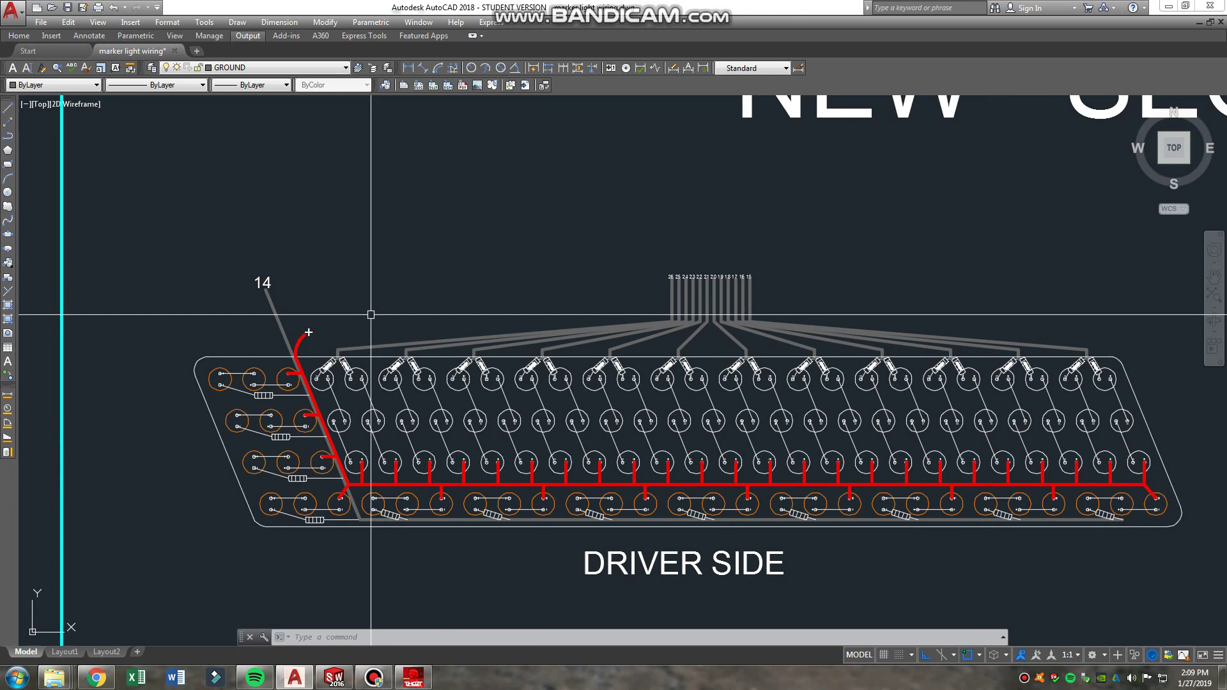
{"action": "scroll", "coordinate": [370, 314], "scroll_direction": "down", "scroll_amount": 3}
{"action": "scroll", "coordinate": [396, 384], "scroll_direction": "up", "scroll_amount": 1}
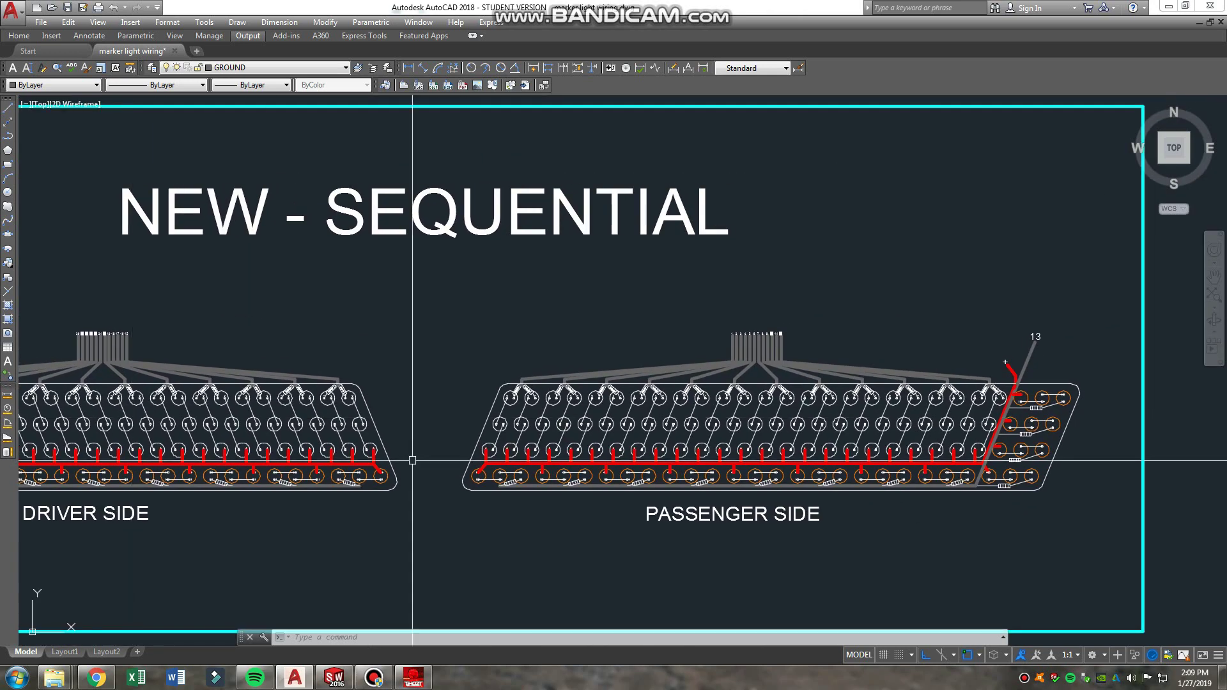
{"action": "scroll", "coordinate": [958, 396], "scroll_direction": "up", "scroll_amount": 5}
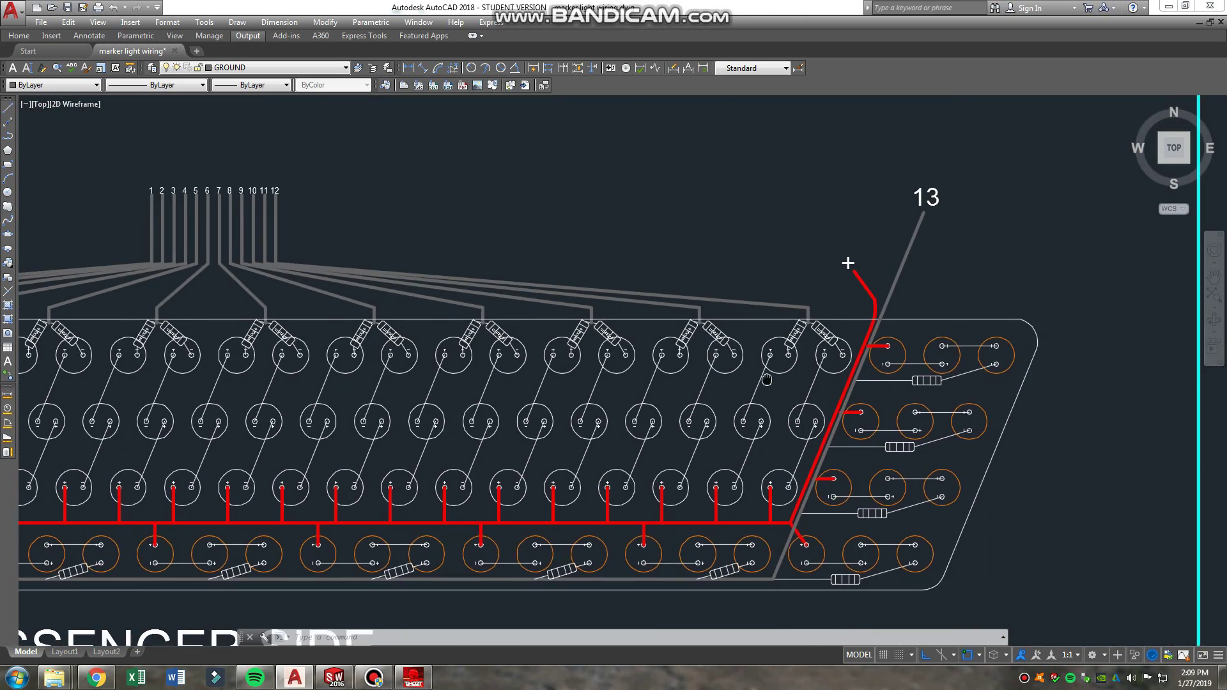
{"action": "left_click_drag", "start_coordinate": [766, 380], "coordinate": [878, 347]}
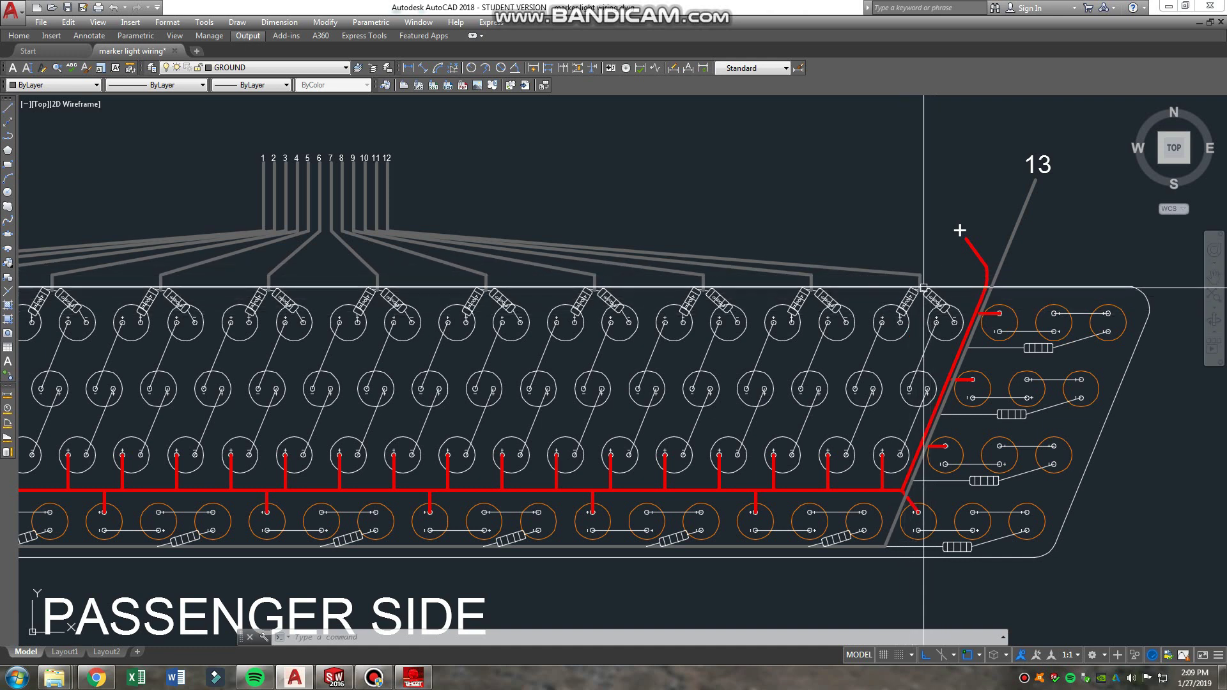
{"action": "left_click", "coordinate": [895, 274]}
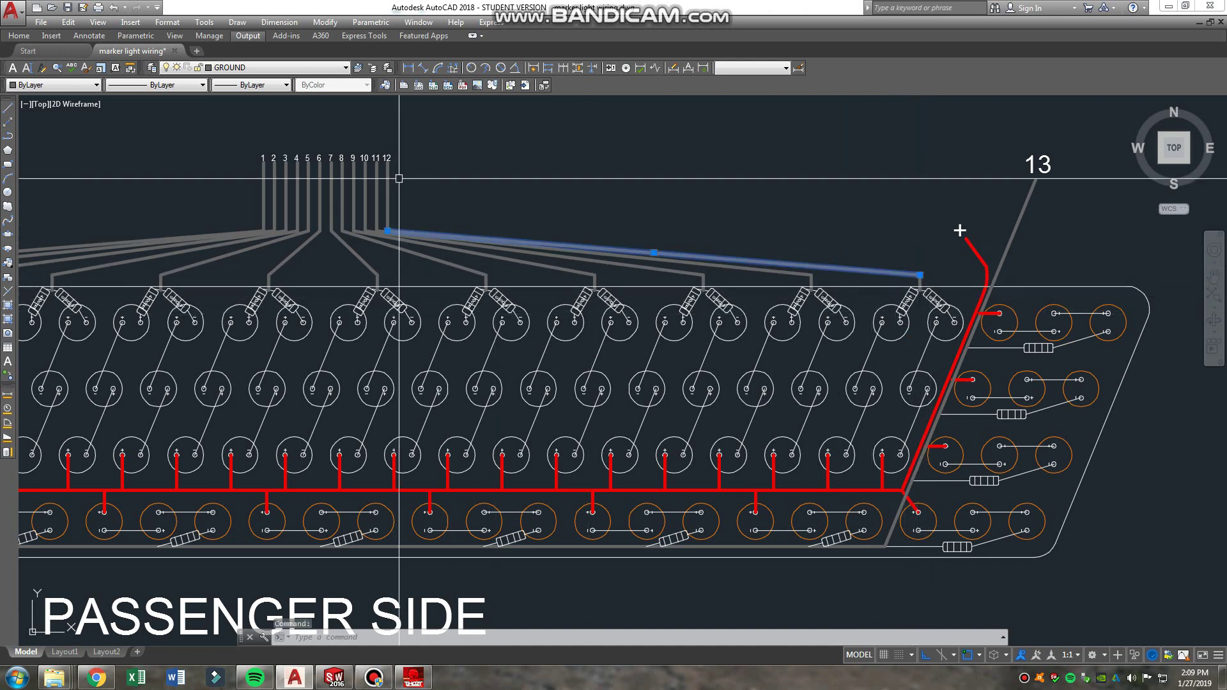
{"action": "key", "text": "Escape"}
{"action": "key", "text": "Escape"}
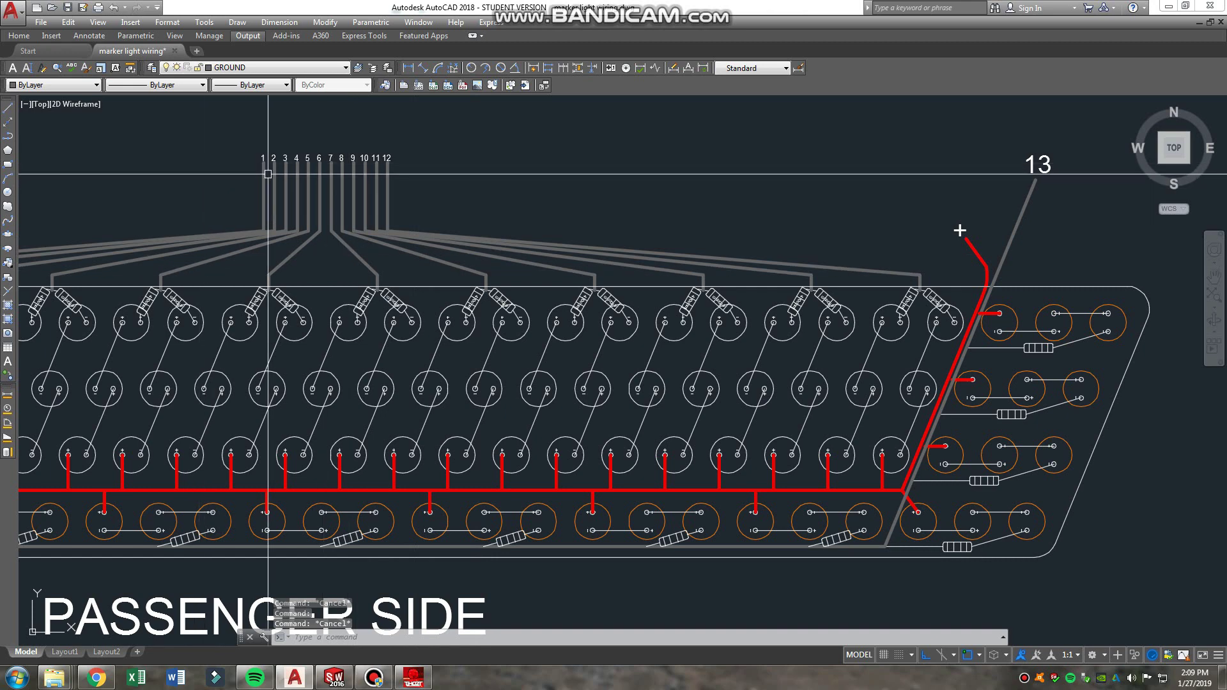
{"action": "left_click_drag", "start_coordinate": [365, 236], "coordinate": [607, 228]}
{"action": "scroll", "coordinate": [607, 228], "scroll_direction": "down", "scroll_amount": 2}
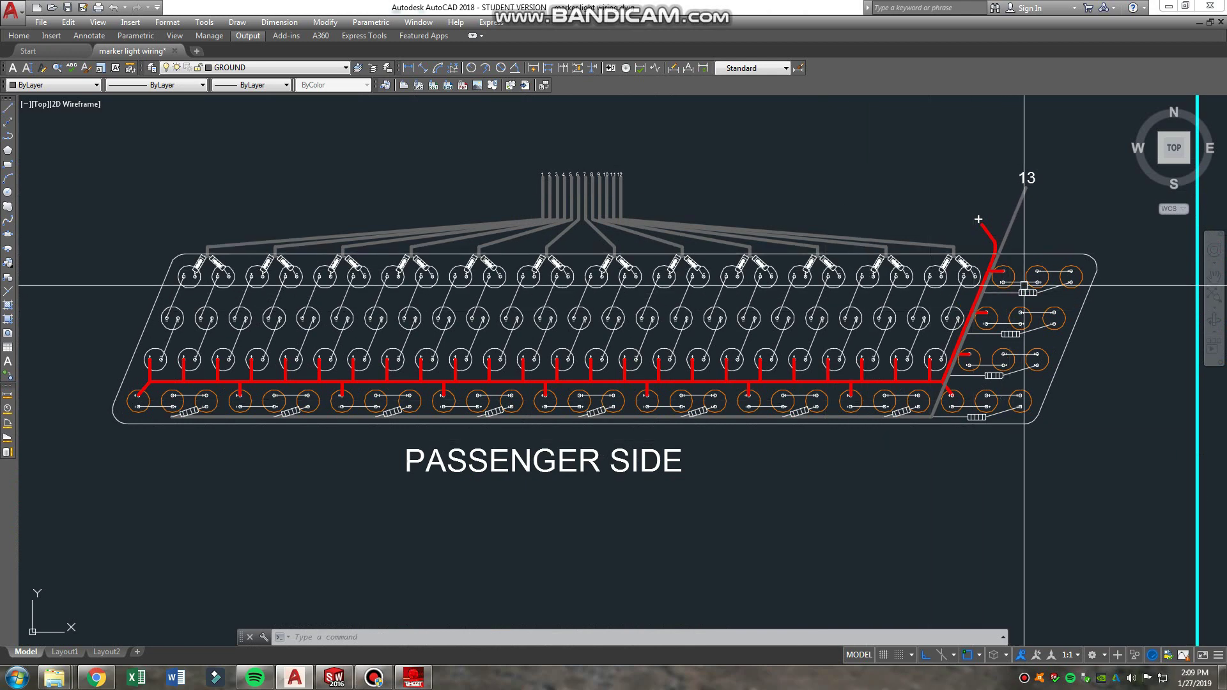
{"action": "left_click", "coordinate": [1029, 208]}
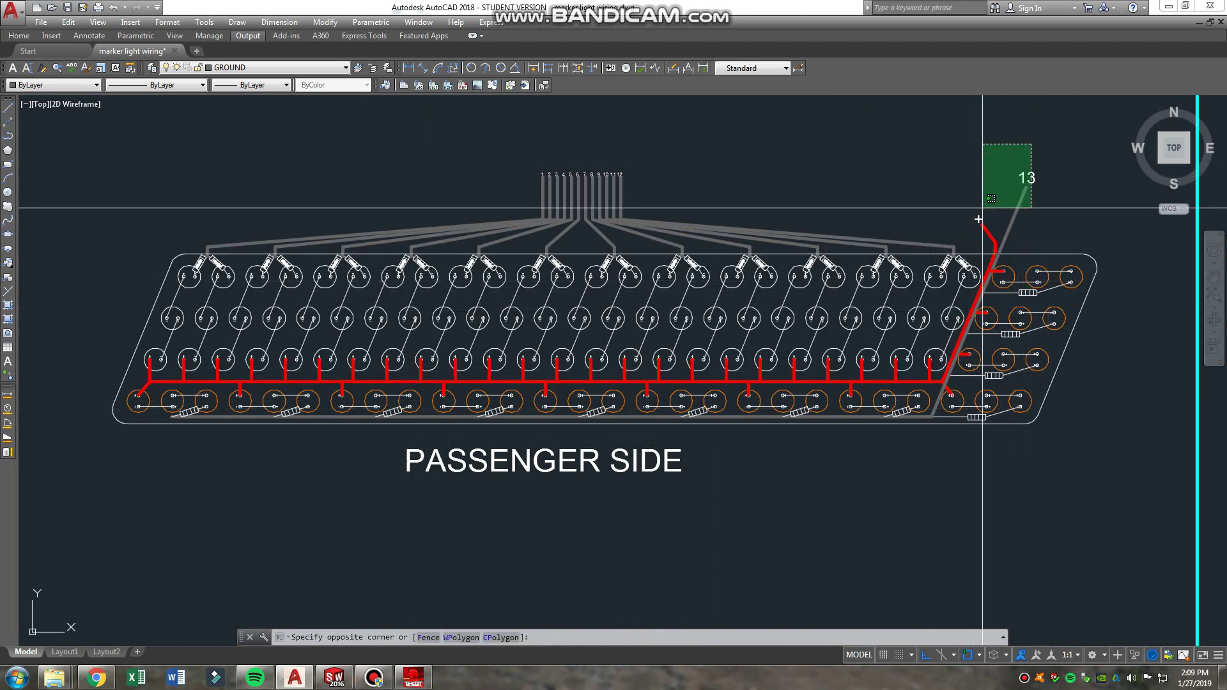
{"action": "key", "text": "Escape"}
{"action": "scroll", "coordinate": [607, 419], "scroll_direction": "down", "scroll_amount": 5}
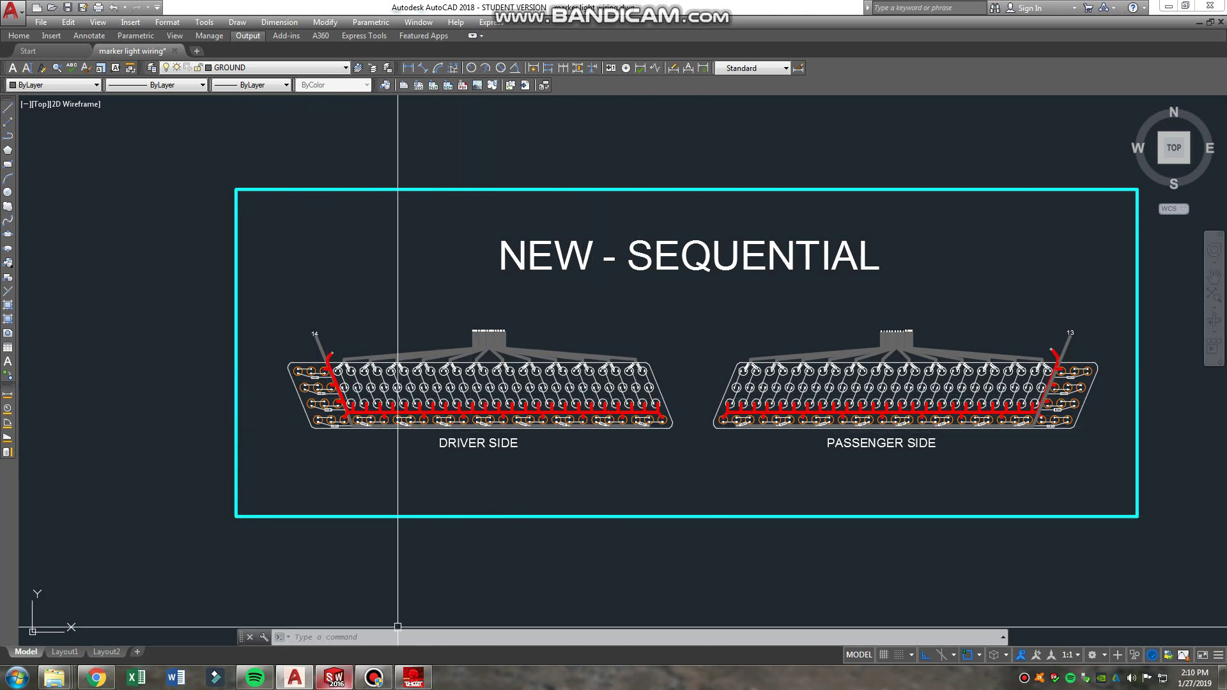
Bring up the marker light v2 plate in SolidWorks and rotate it through edge, top and underside views.
{"action": "left_click", "coordinate": [334, 677]}
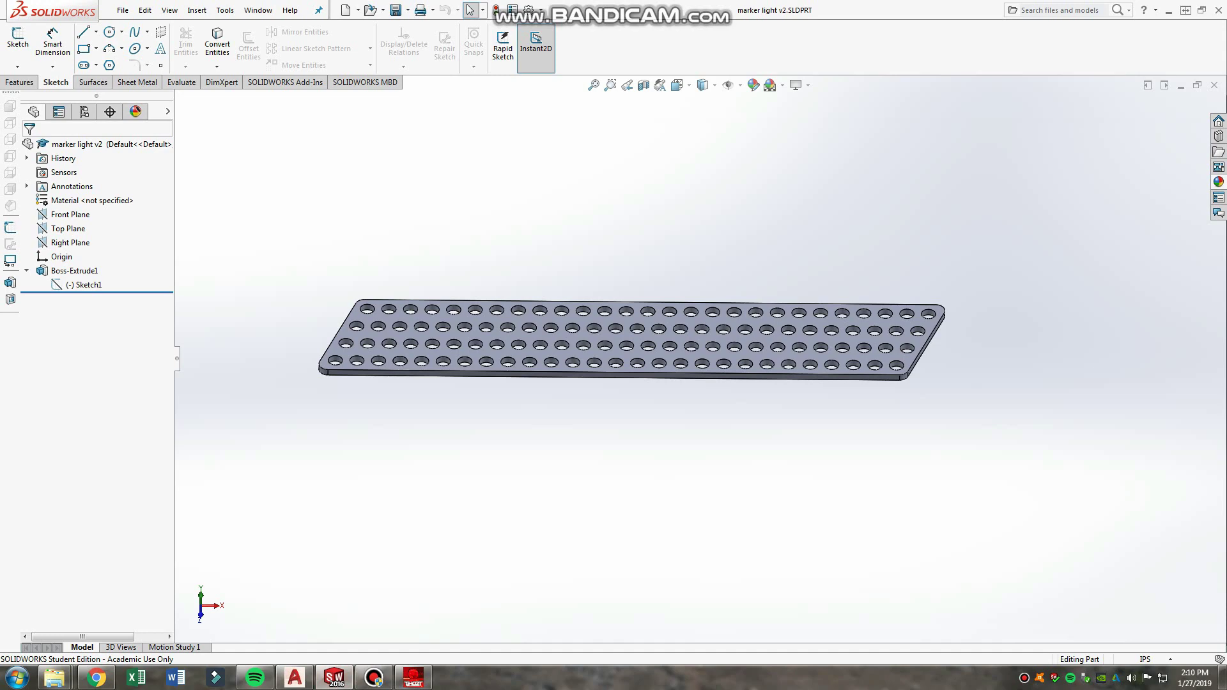
{"action": "key", "text": "Up"}
{"action": "key", "text": "Down"}
{"action": "key", "text": "Down"}
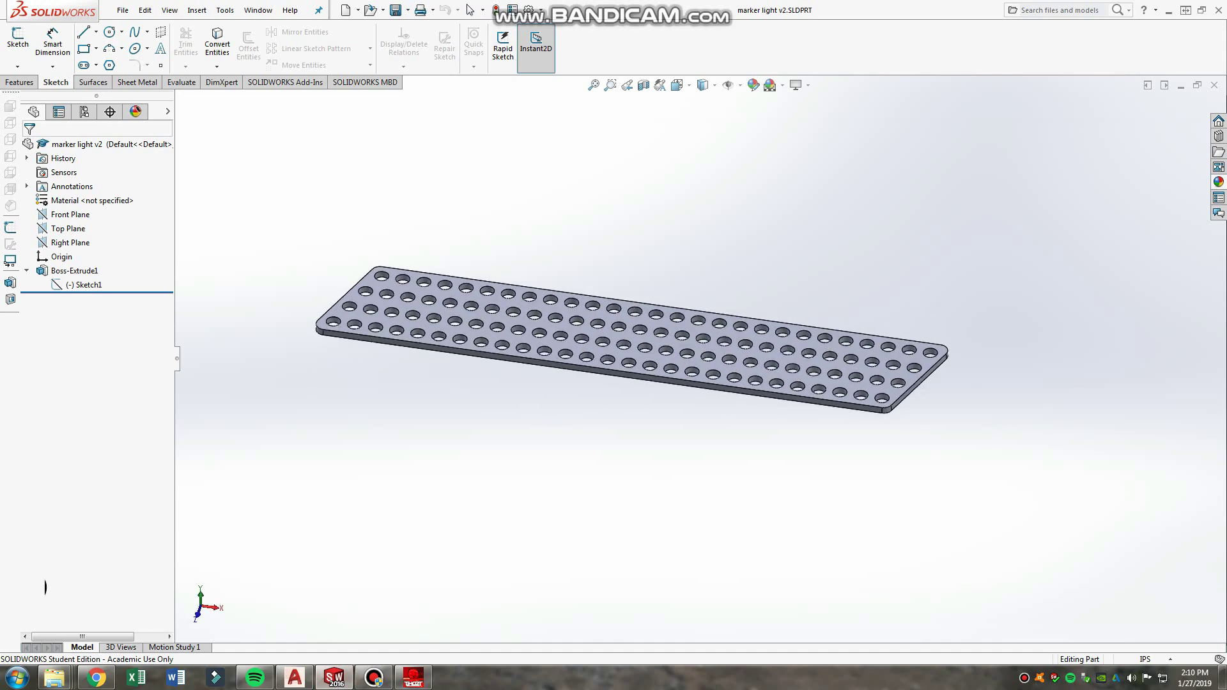
{"action": "key", "text": "Down"}
{"action": "key", "text": "Down"}
{"action": "key", "text": "Down"}
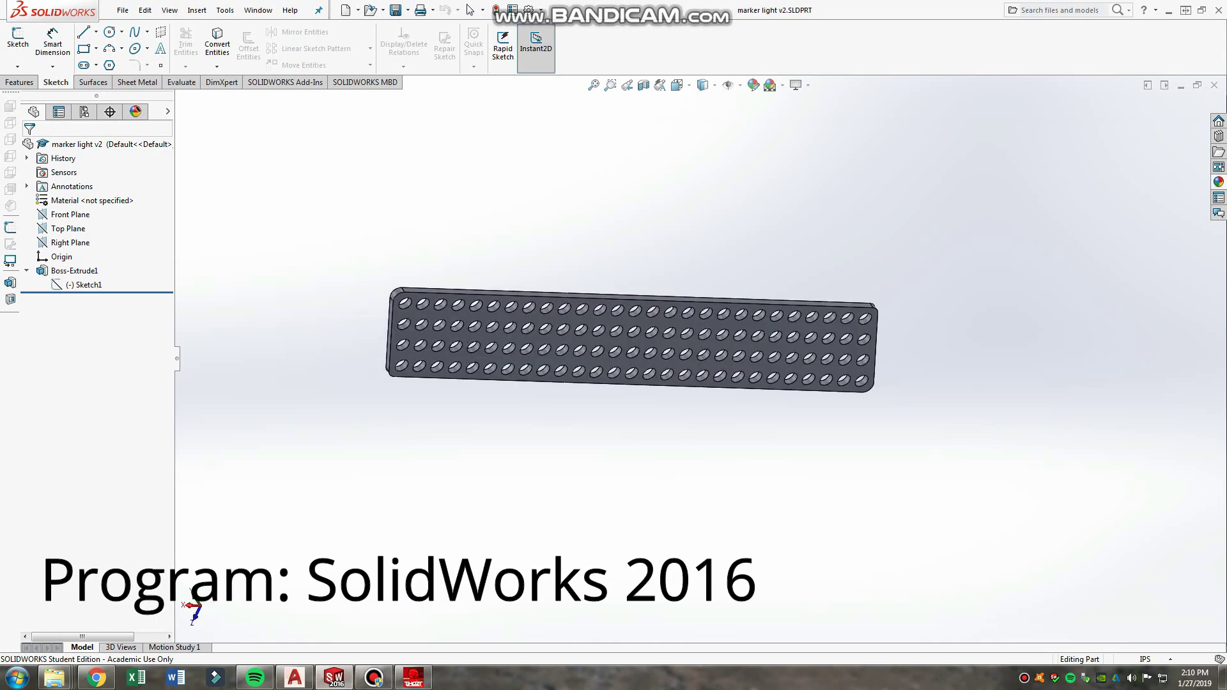
{"action": "key", "text": "Down"}
{"action": "key", "text": "Down"}
{"action": "key", "text": "Down"}
{"action": "key", "text": "Down"}
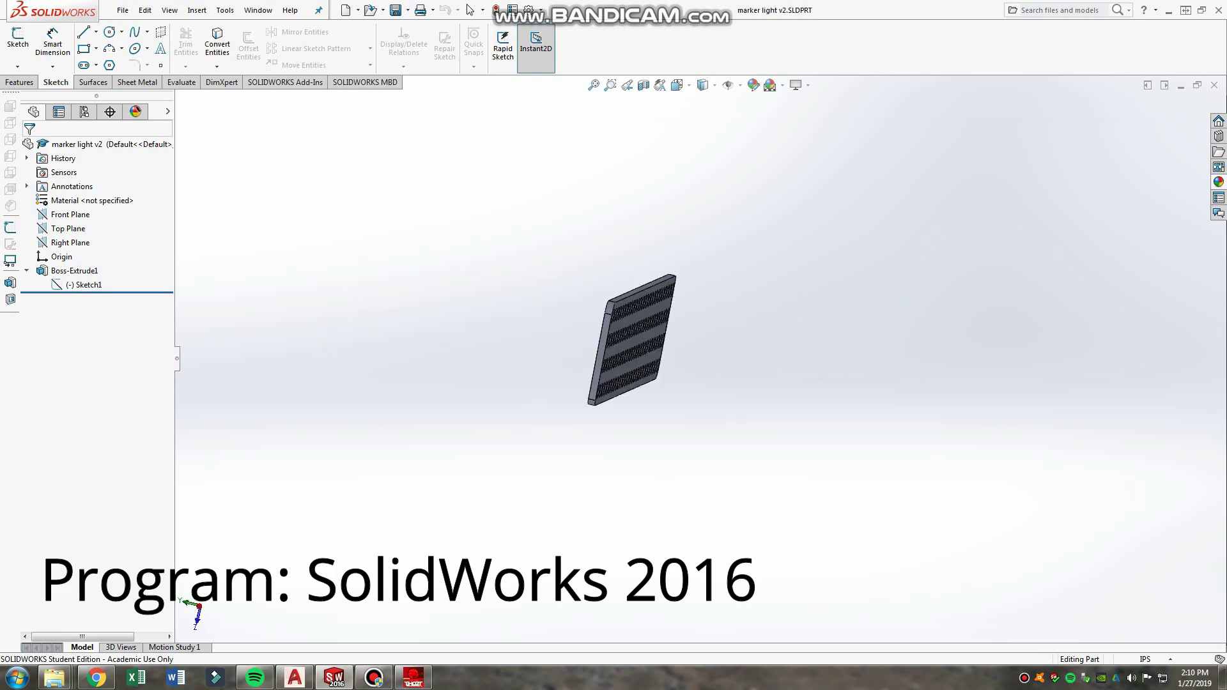
{"action": "key", "text": "Down"}
{"action": "key", "text": "Down"}
{"action": "key", "text": "Down"}
{"action": "key", "text": "Down"}
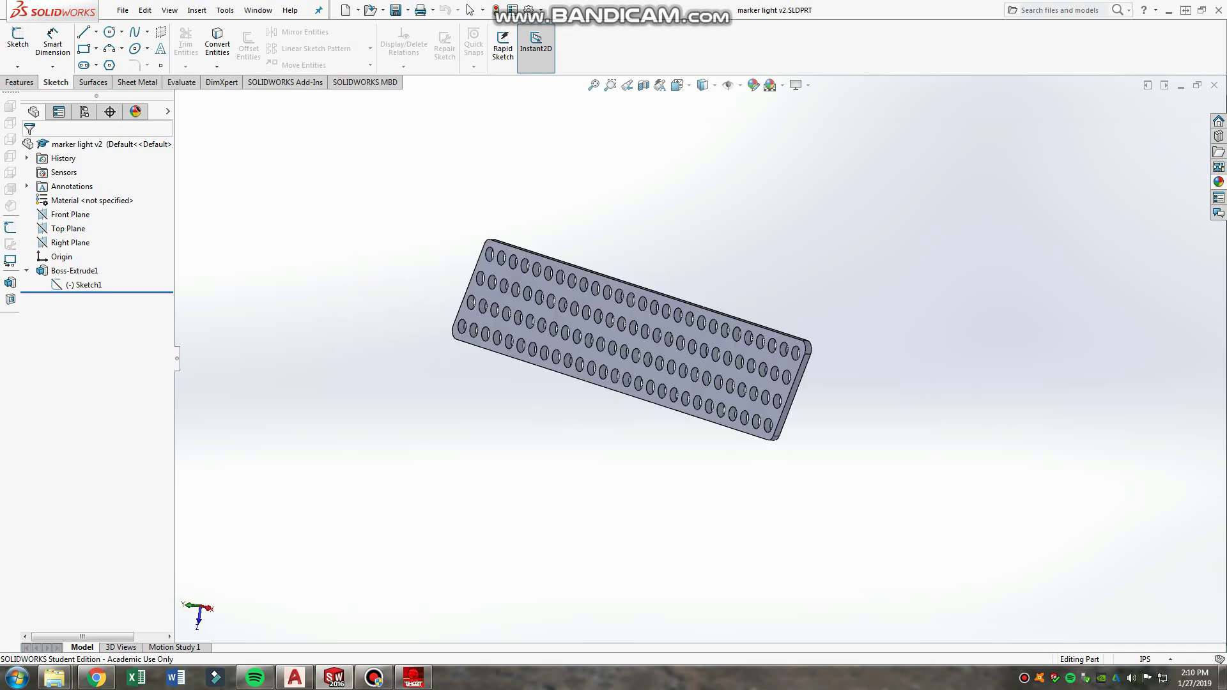
{"action": "key", "text": "Down"}
{"action": "key", "text": "Down"}
{"action": "key", "text": "Down"}
{"action": "key", "text": "Down"}
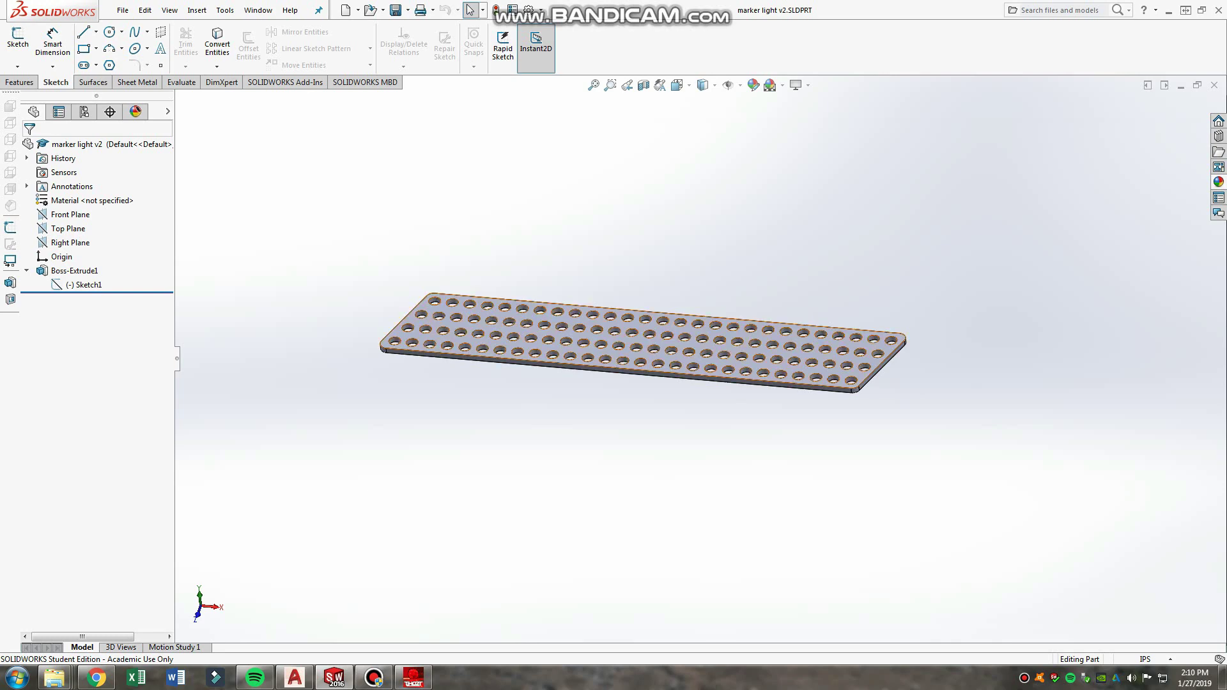
Tilt the plate back and forth to show its holes from above, then switch to Sequence Designer.
{"action": "key", "text": "Up"}
{"action": "key", "text": "Up"}
{"action": "key", "text": "Up"}
{"action": "key", "text": "Up"}
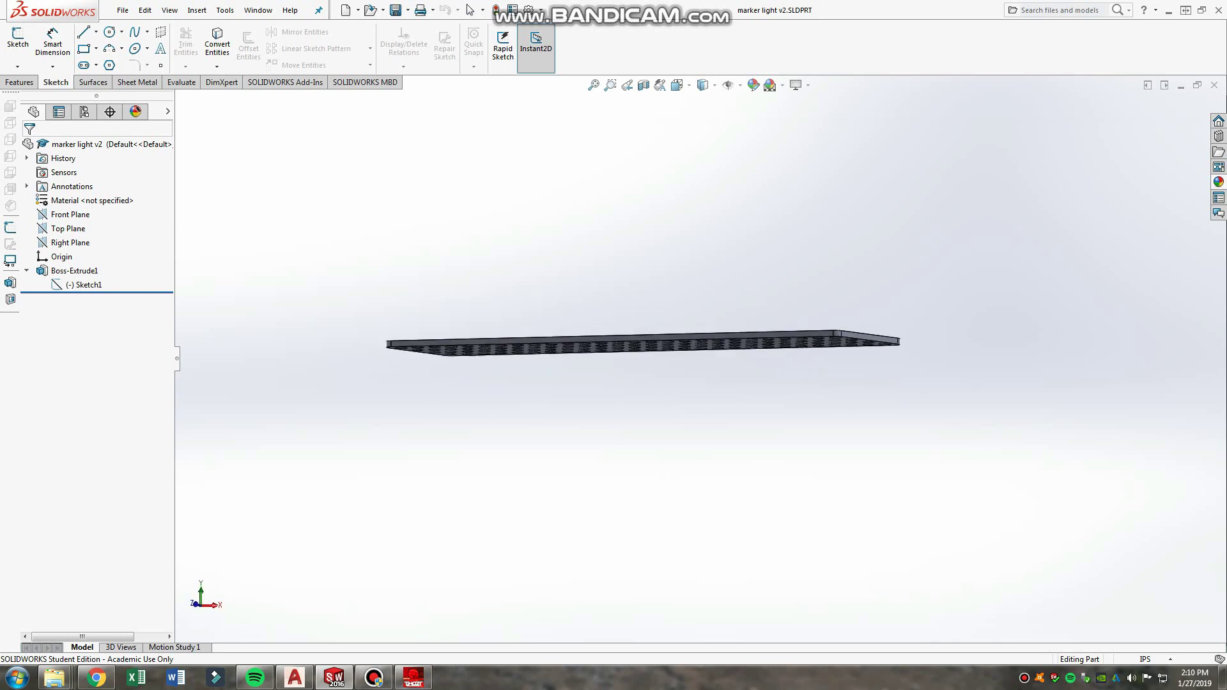
{"action": "key", "text": "Down"}
{"action": "key", "text": "Down"}
{"action": "key", "text": "Down"}
{"action": "scroll", "coordinate": [604, 369], "scroll_direction": "up", "scroll_amount": 2}
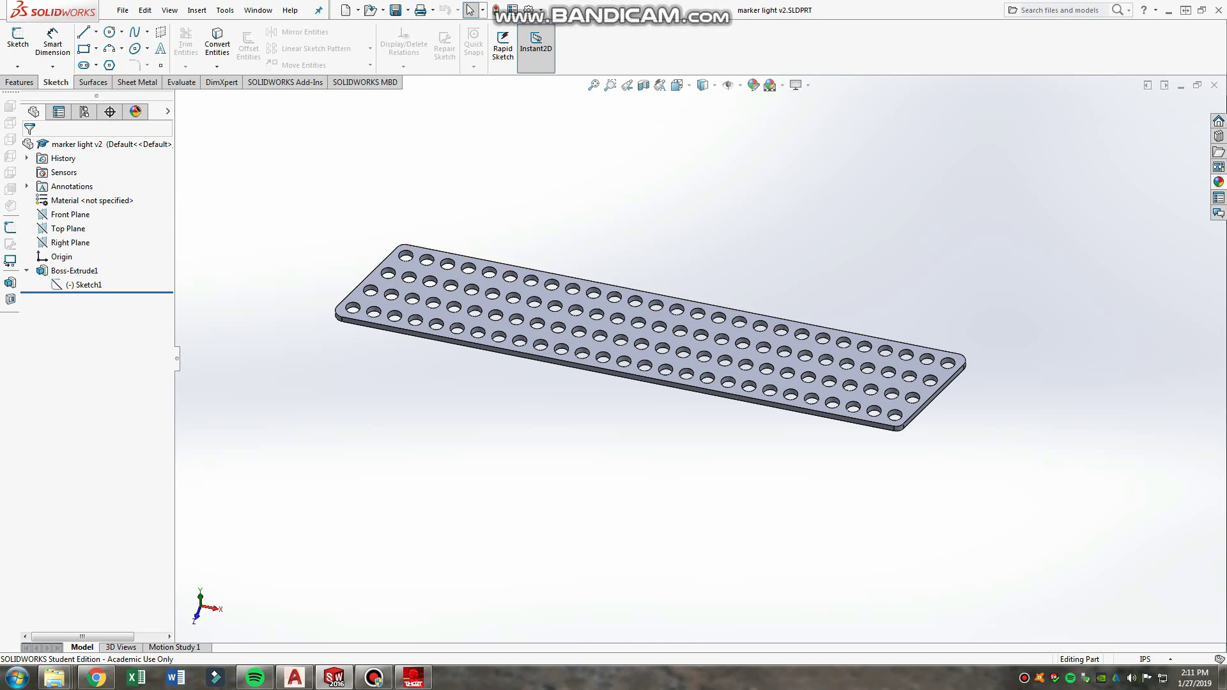
{"action": "key", "text": "Down"}
{"action": "key", "text": "Down"}
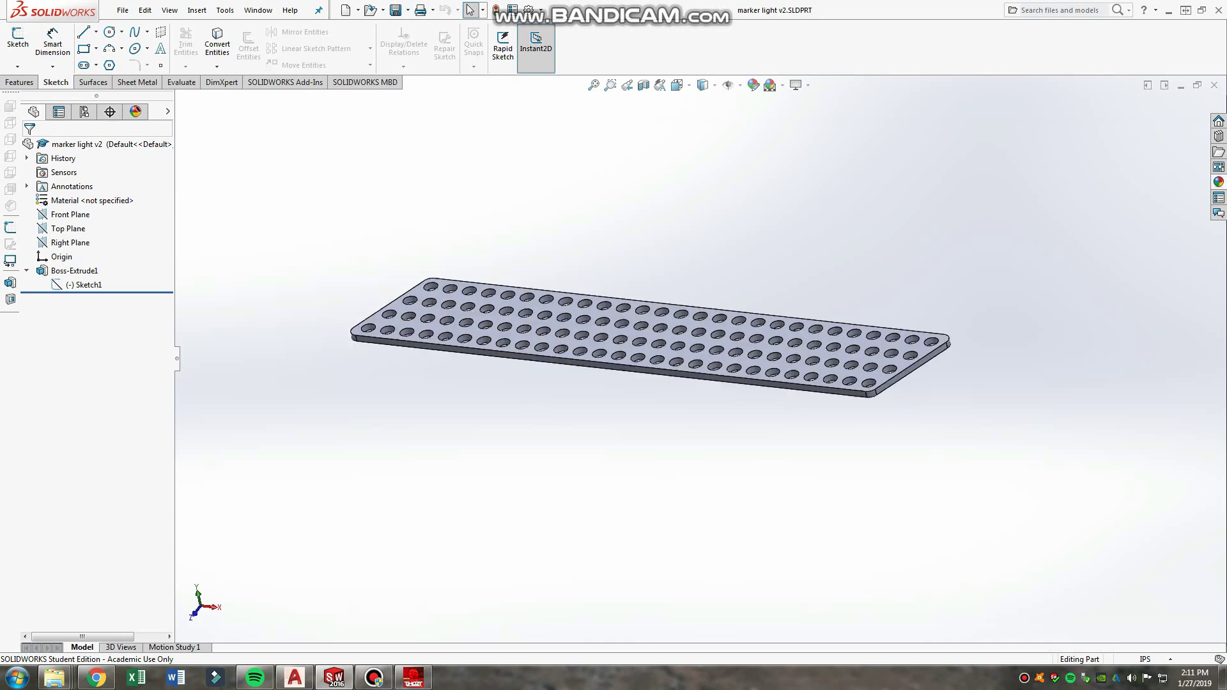
{"action": "key", "text": "Up"}
{"action": "key", "text": "Up"}
{"action": "key", "text": "Down"}
{"action": "key", "text": "Down"}
{"action": "key", "text": "Up"}
{"action": "key", "text": "Up"}
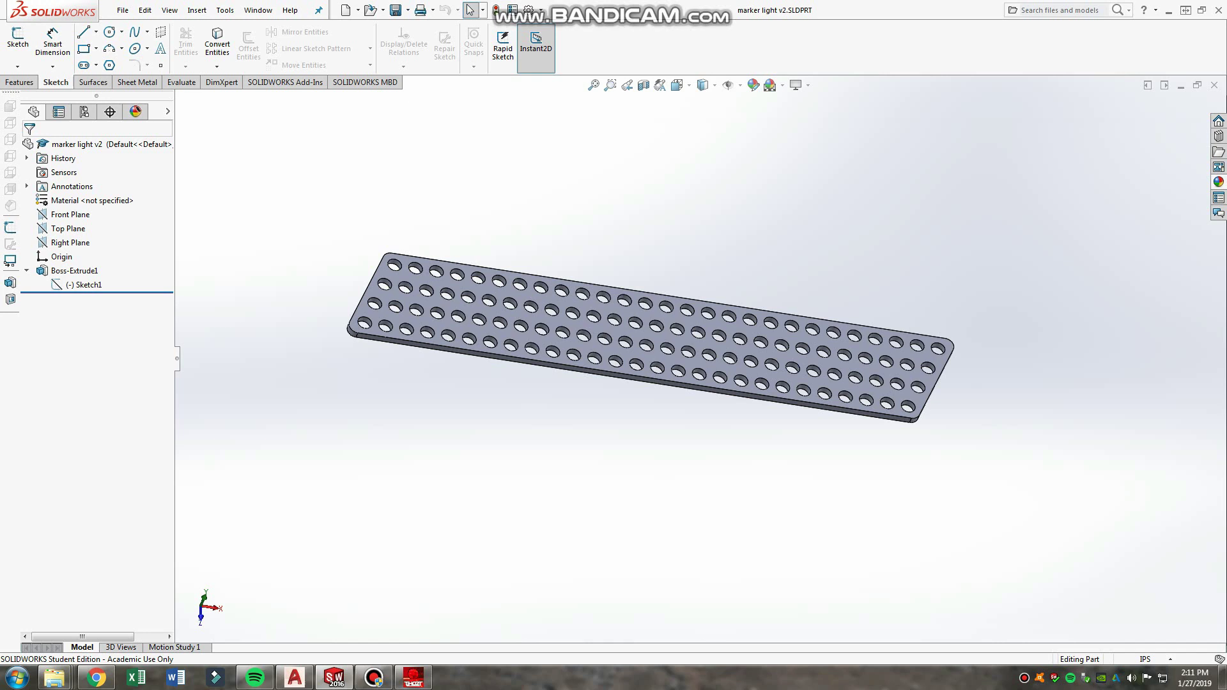
{"action": "key", "text": "alt+Tab"}
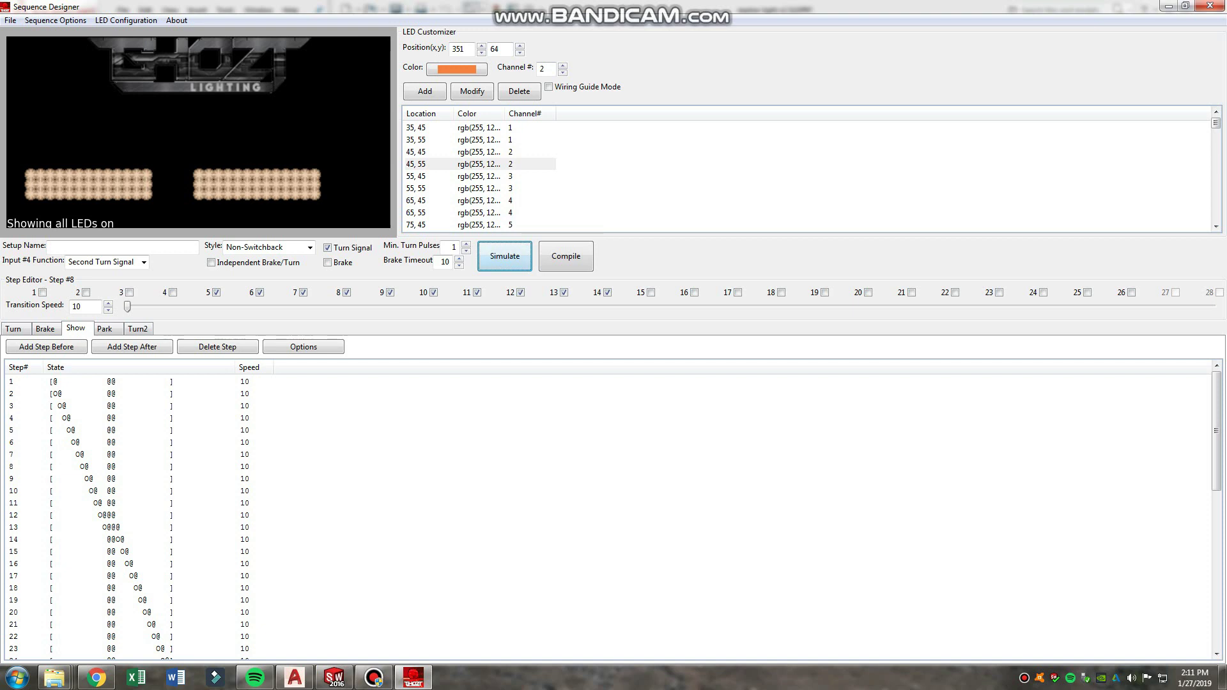
Show the Turn sequence's 21 steps at speed 30, leaving the style as Non-Switchback.
{"action": "left_click", "coordinate": [504, 256]}
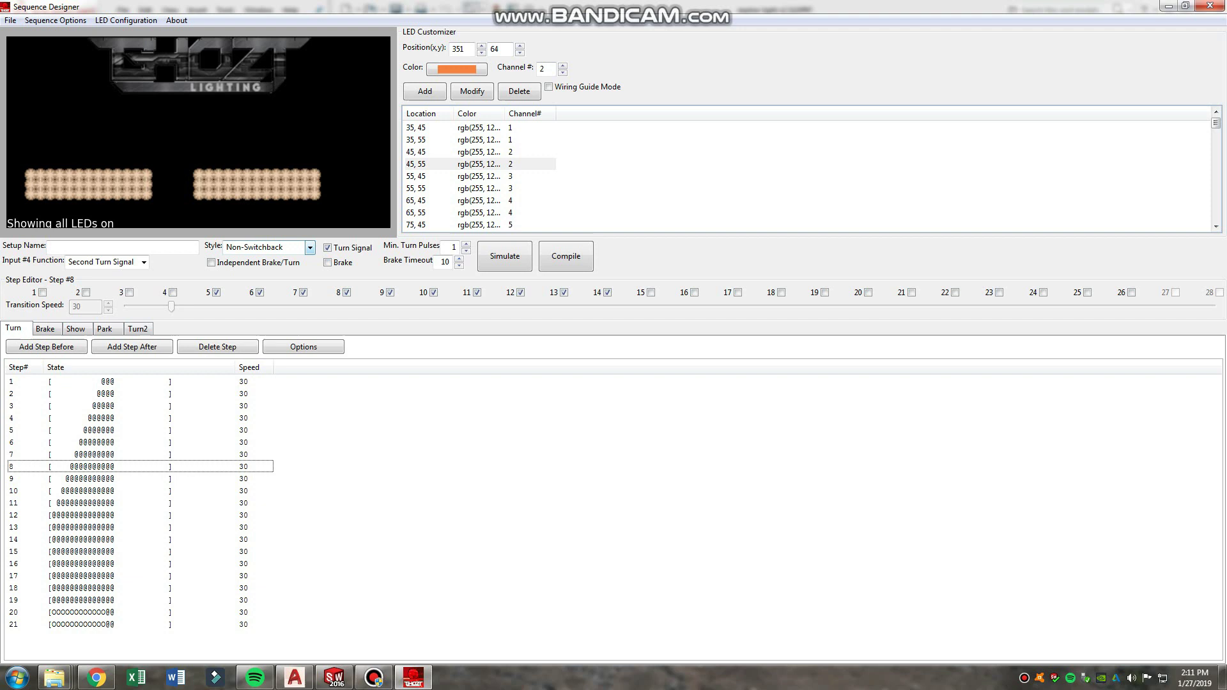
{"action": "left_click", "coordinate": [309, 247]}
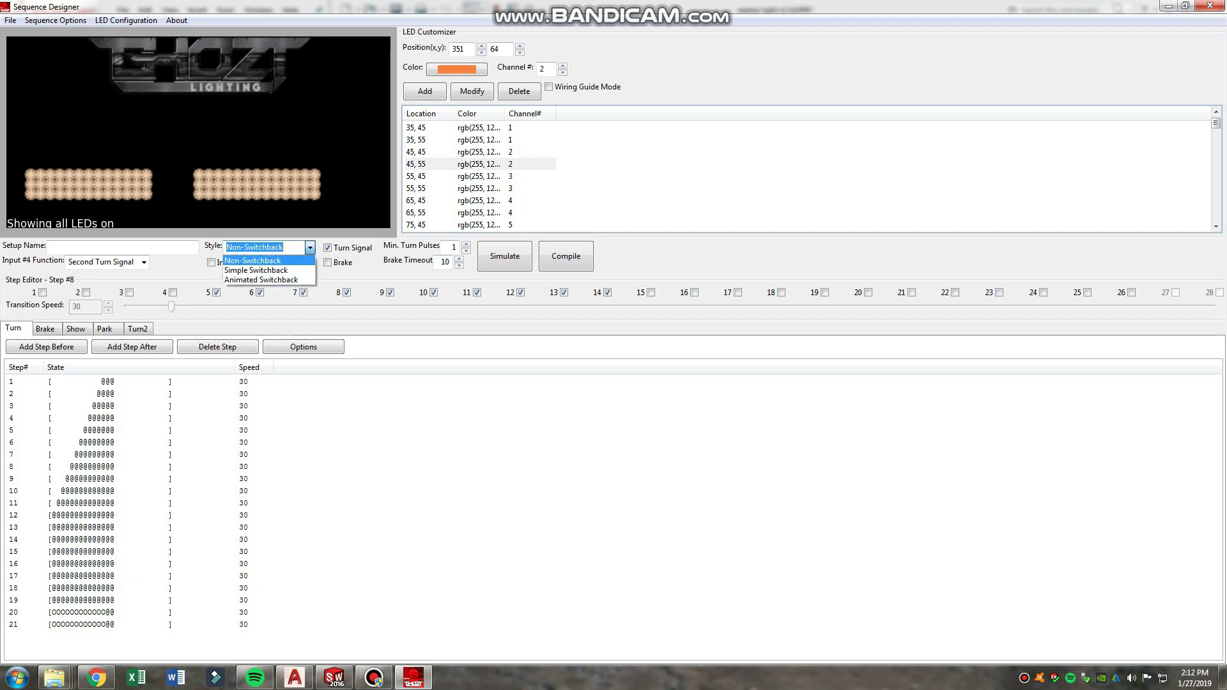
{"action": "key", "text": "Return"}
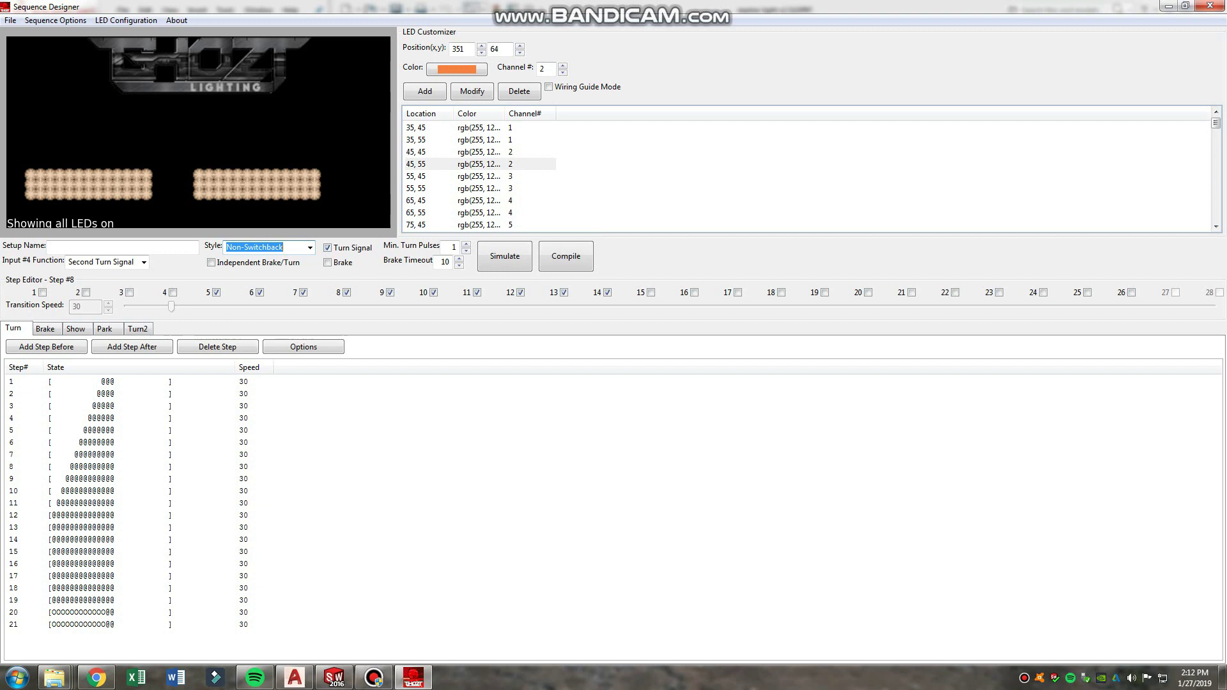
Preview step 1 of the Turn sequence.
{"action": "key", "text": "Tab"}
{"action": "key", "text": "space"}
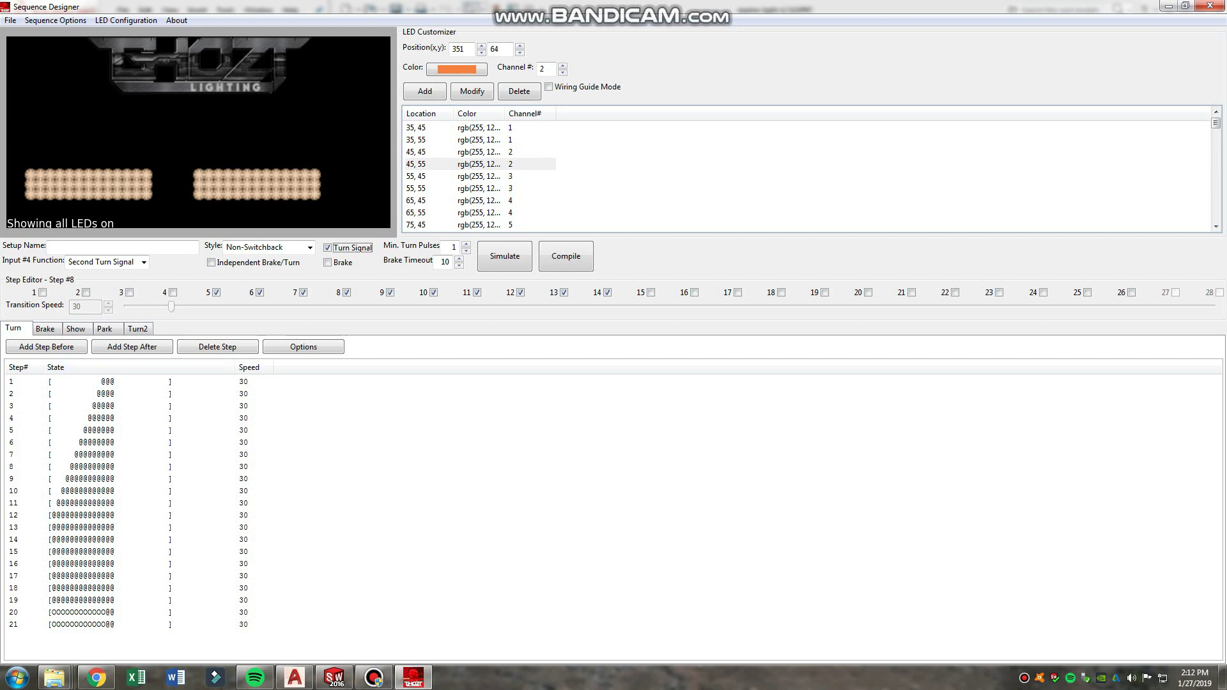
{"action": "left_click", "coordinate": [128, 382]}
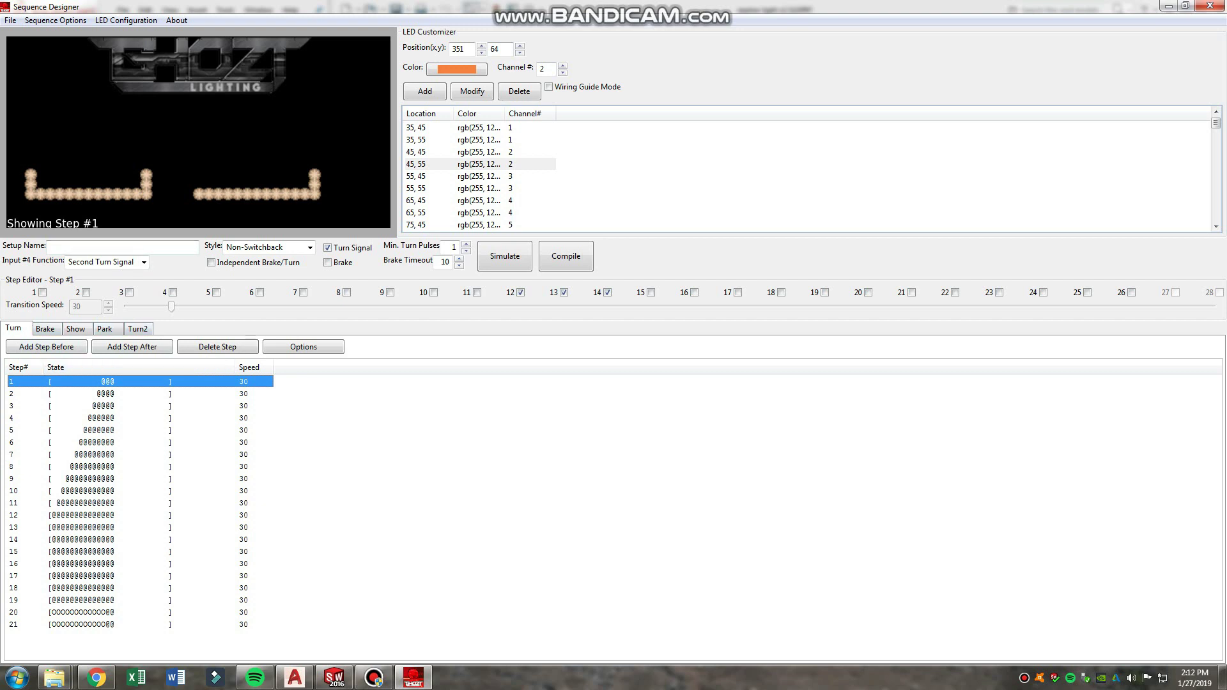
Step the Turn2 preview to step 16, check the empty Brake list, then bring up Show.
{"action": "left_click", "coordinate": [138, 327]}
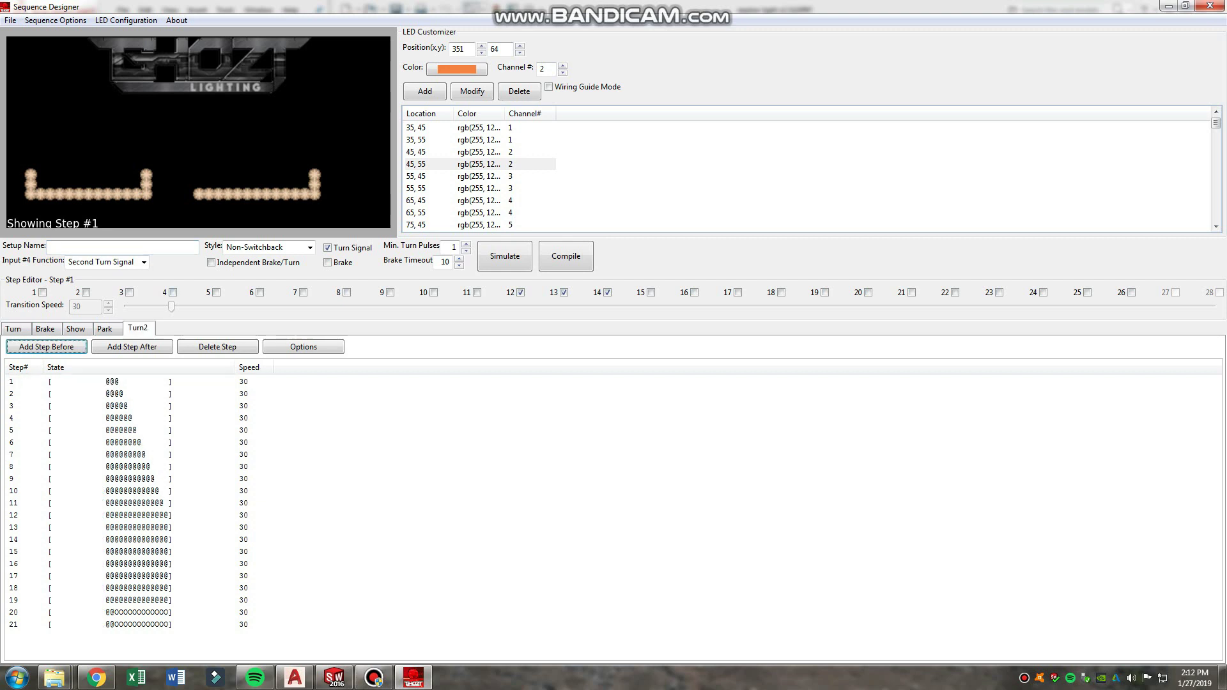
{"action": "left_click", "coordinate": [128, 382]}
{"action": "key", "text": "Down"}
{"action": "key", "text": "Down"}
{"action": "key", "text": "Down"}
{"action": "key", "text": "Down"}
{"action": "key", "text": "Down"}
{"action": "key", "text": "Down"}
{"action": "key", "text": "Down"}
{"action": "key", "text": "Down"}
{"action": "key", "text": "Down"}
{"action": "key", "text": "Down"}
{"action": "key", "text": "Down"}
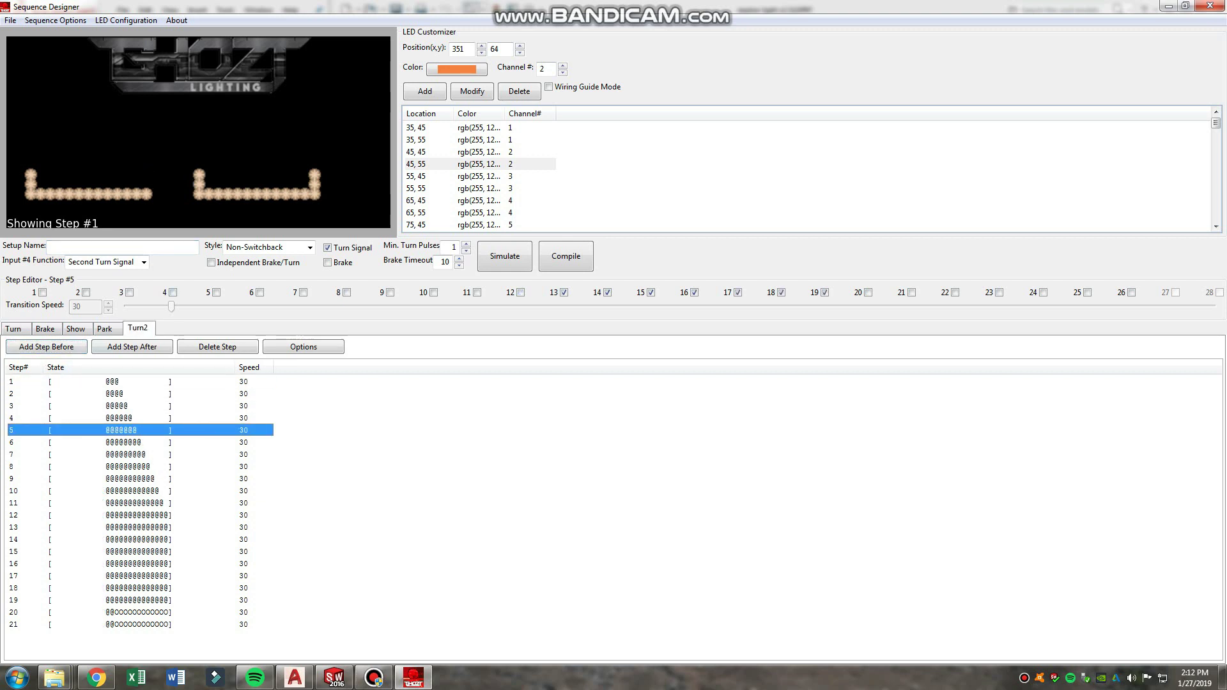
{"action": "key", "text": "Down"}
{"action": "key", "text": "Down"}
{"action": "key", "text": "Down"}
{"action": "key", "text": "Down"}
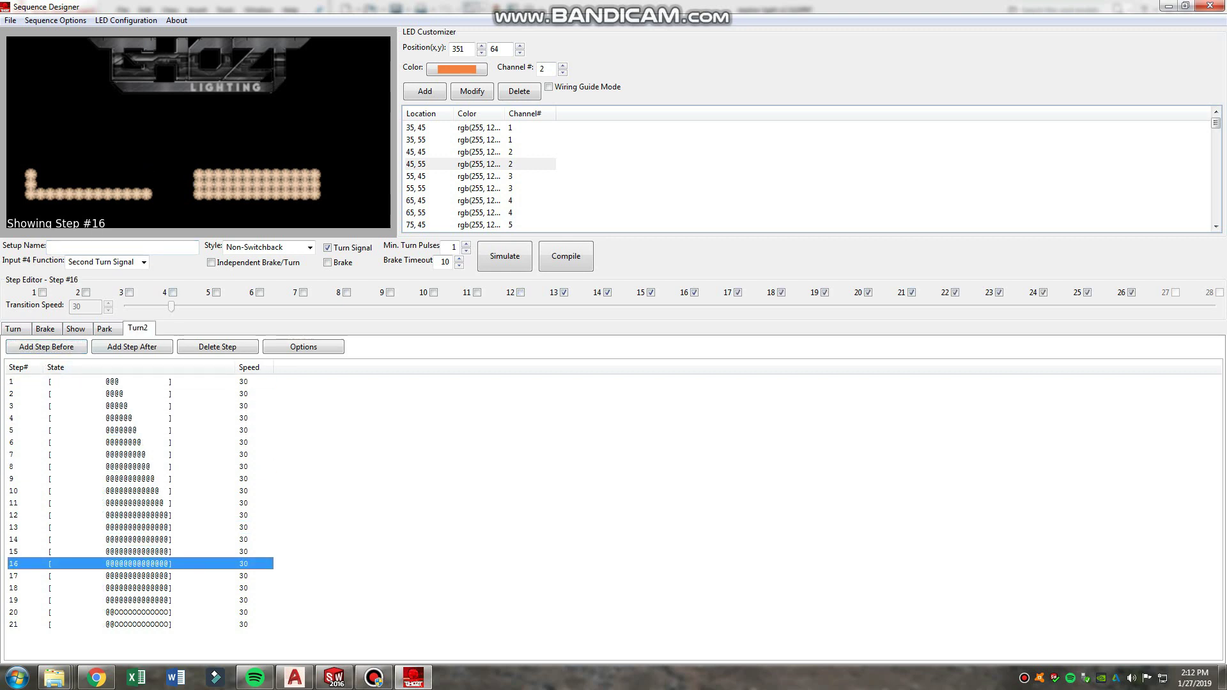
{"action": "left_click", "coordinate": [45, 328]}
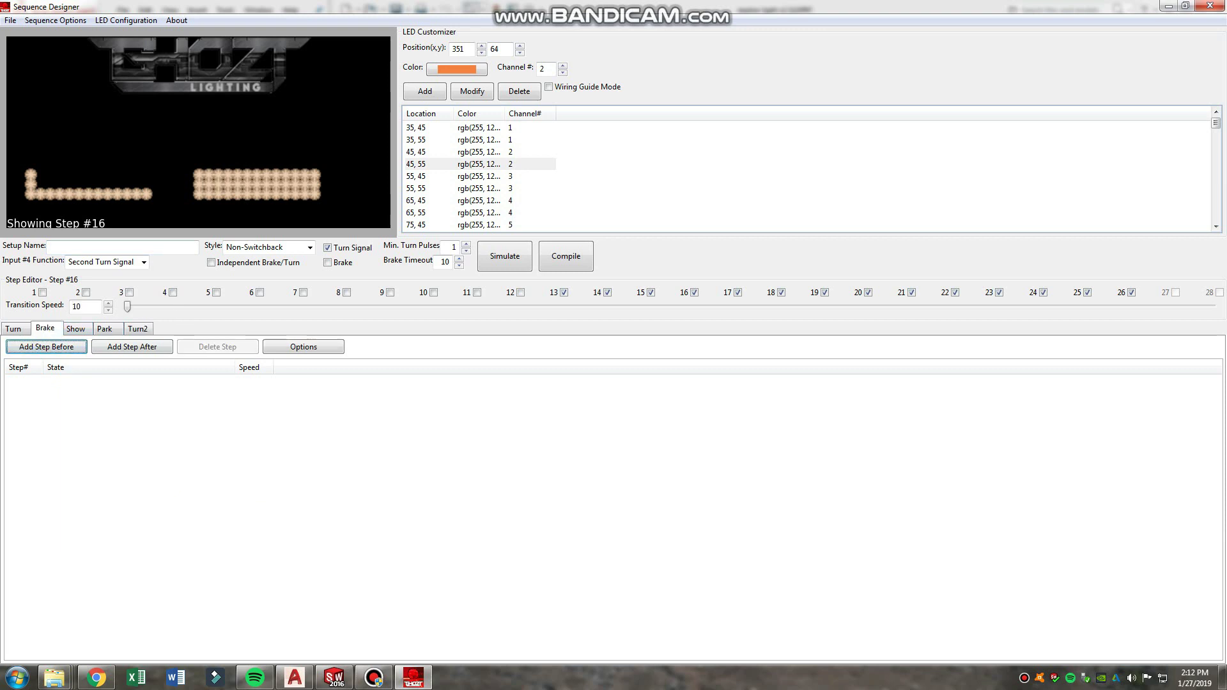
{"action": "left_click", "coordinate": [75, 329]}
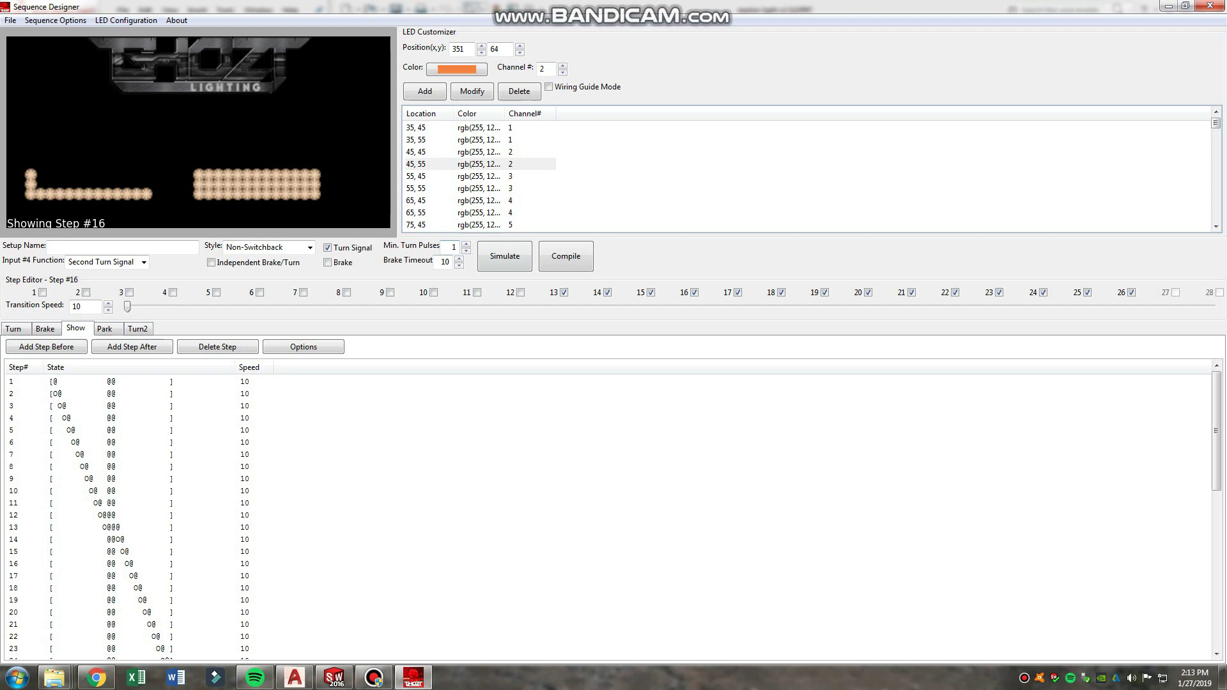
Save the Show simulation video as GhoztLighting-Show.mp4, replacing the existing file.
{"action": "left_click", "coordinate": [505, 255]}
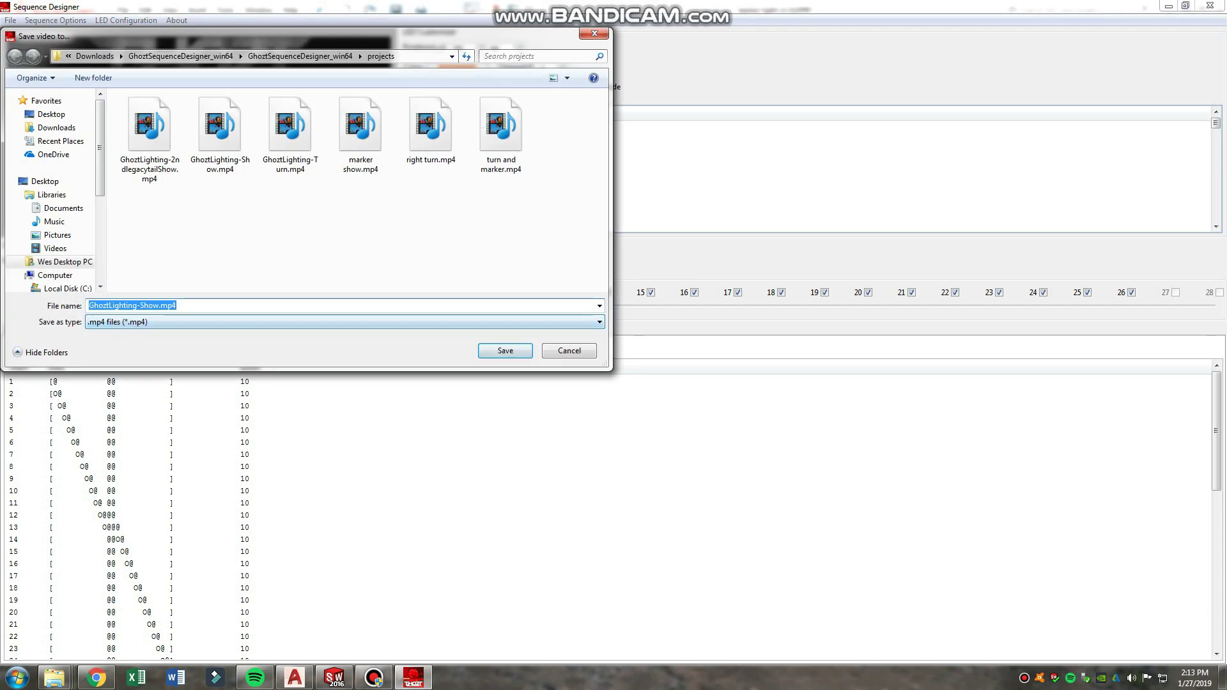
{"action": "left_click", "coordinate": [504, 351]}
{"action": "left_click", "coordinate": [650, 342]}
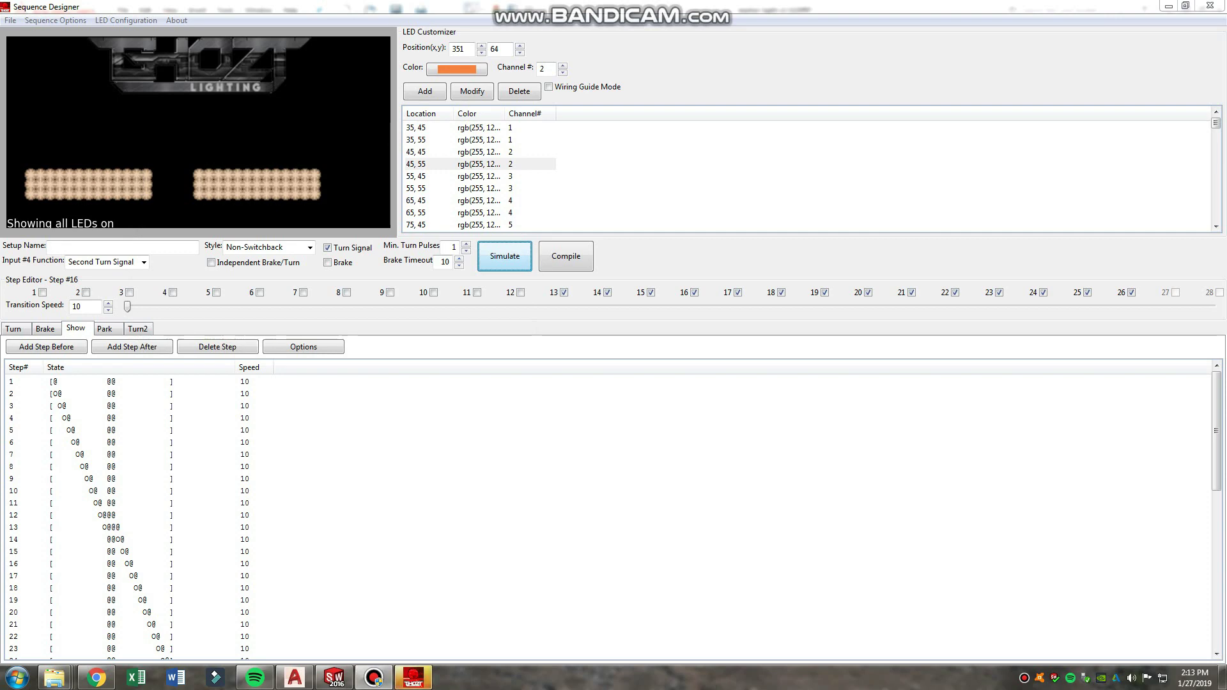
{"action": "left_click", "coordinate": [294, 677]}
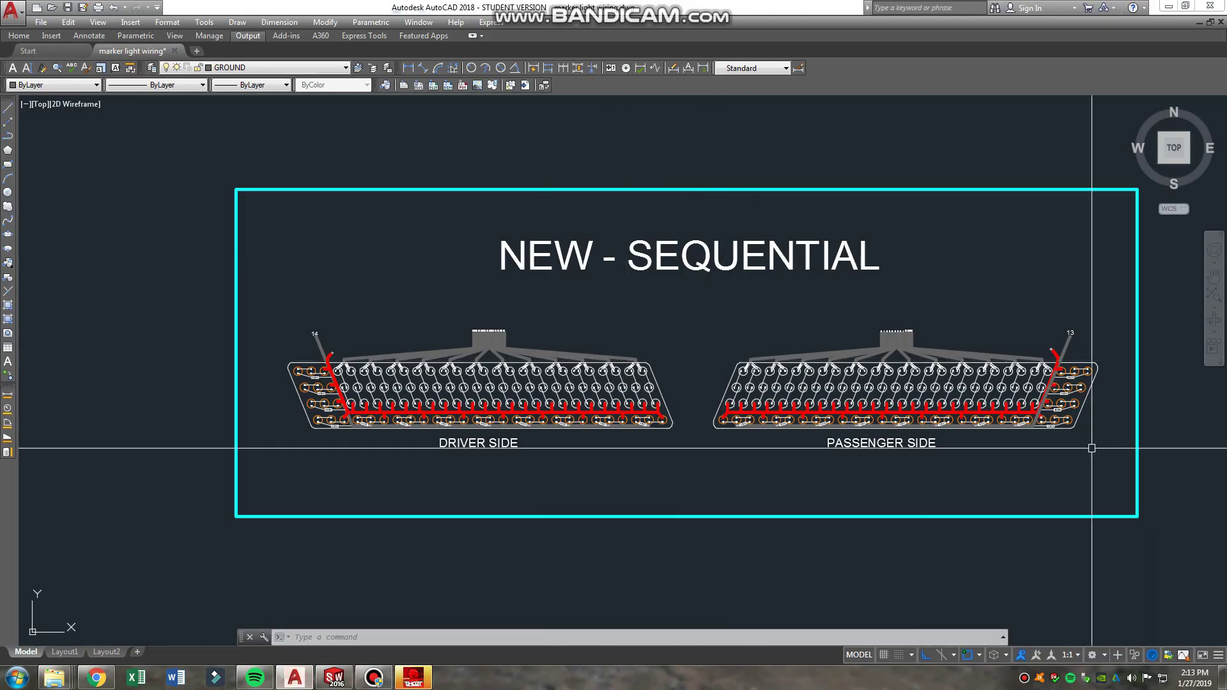